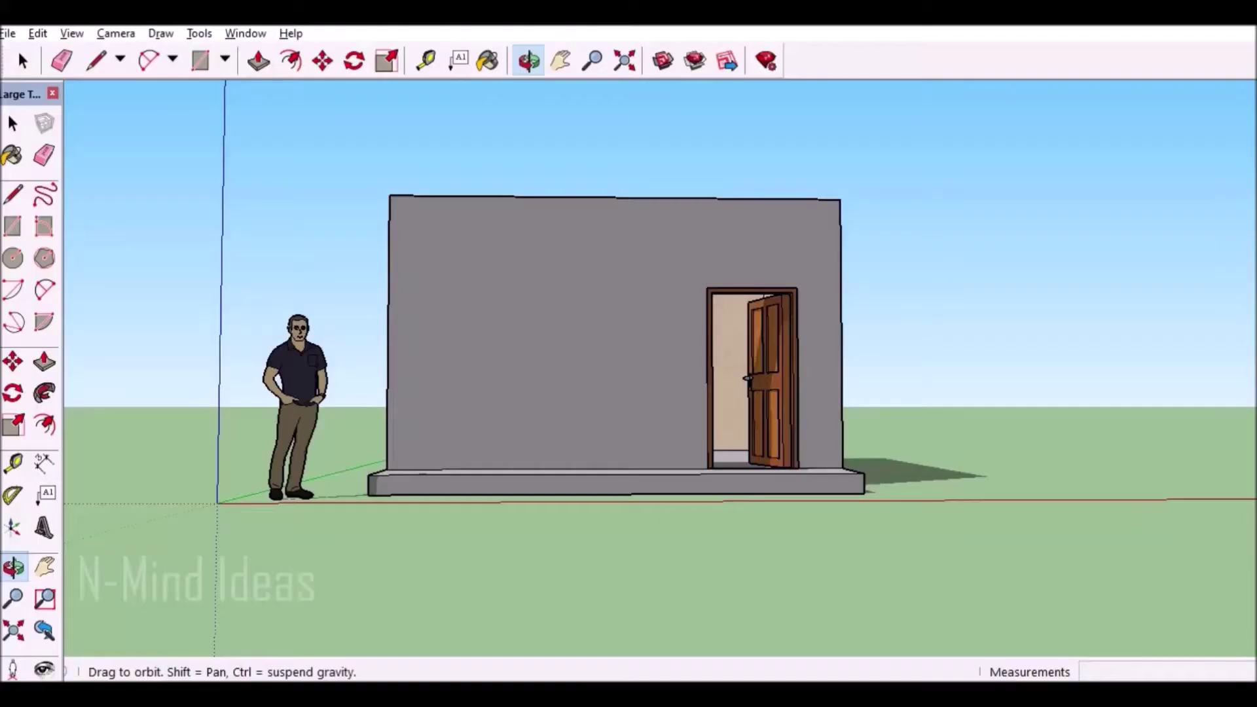
Zoom in on the wall and place Tape Measure guides left of the door
scroll(602, 379, up, 2)
scroll(552, 391, up, 2)
scroll(551, 390, up, 2)
scroll(542, 380, up, 2)
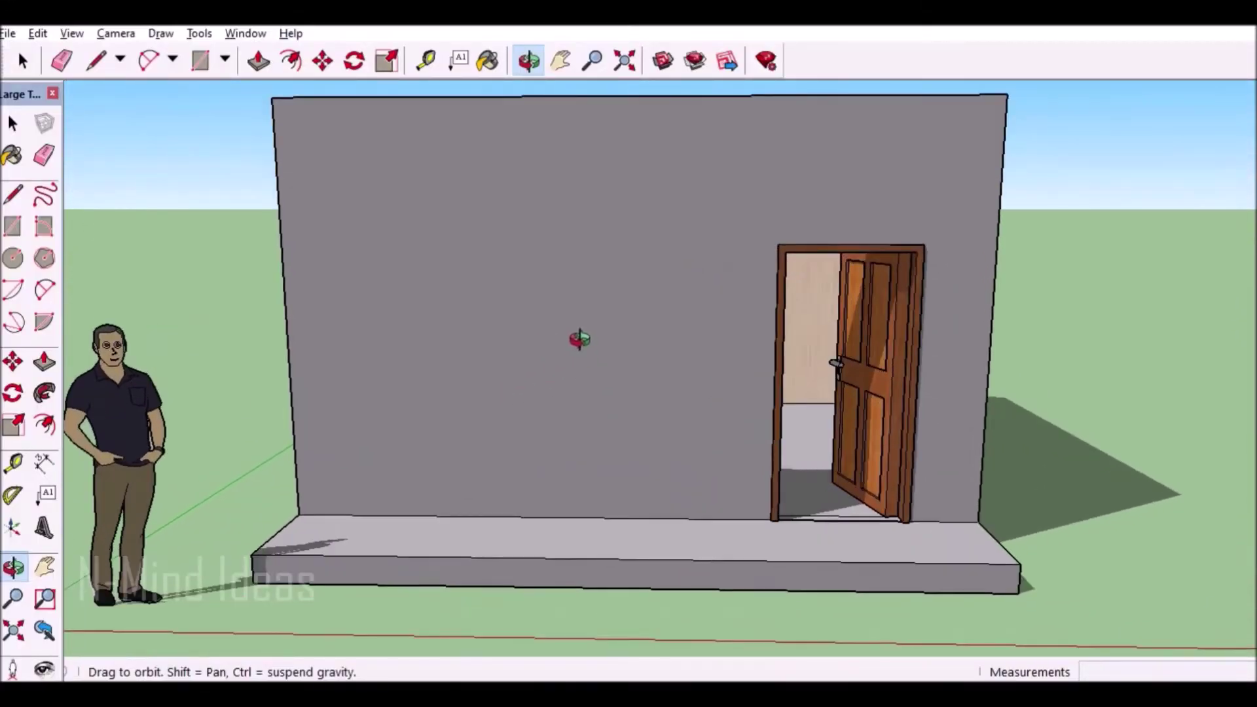
key(t)
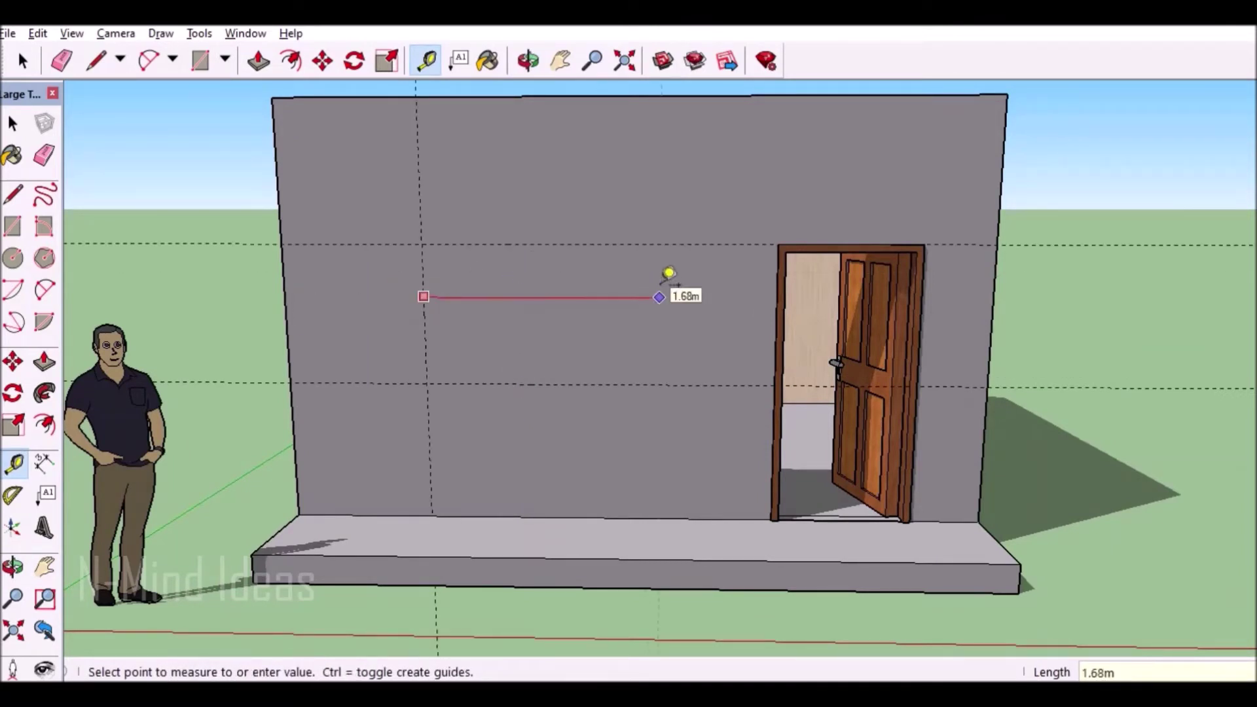
Draw the window rectangle between the guides and push it through the wall
key(r)
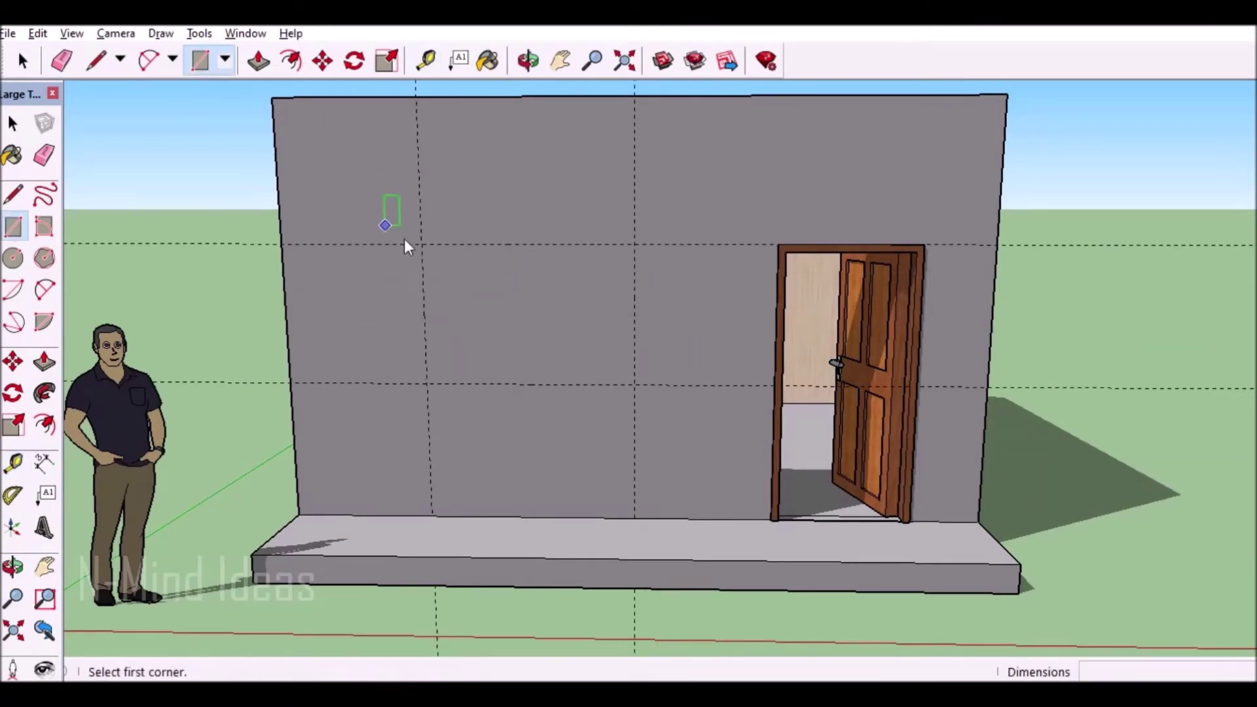
click(270, 62)
click(519, 314)
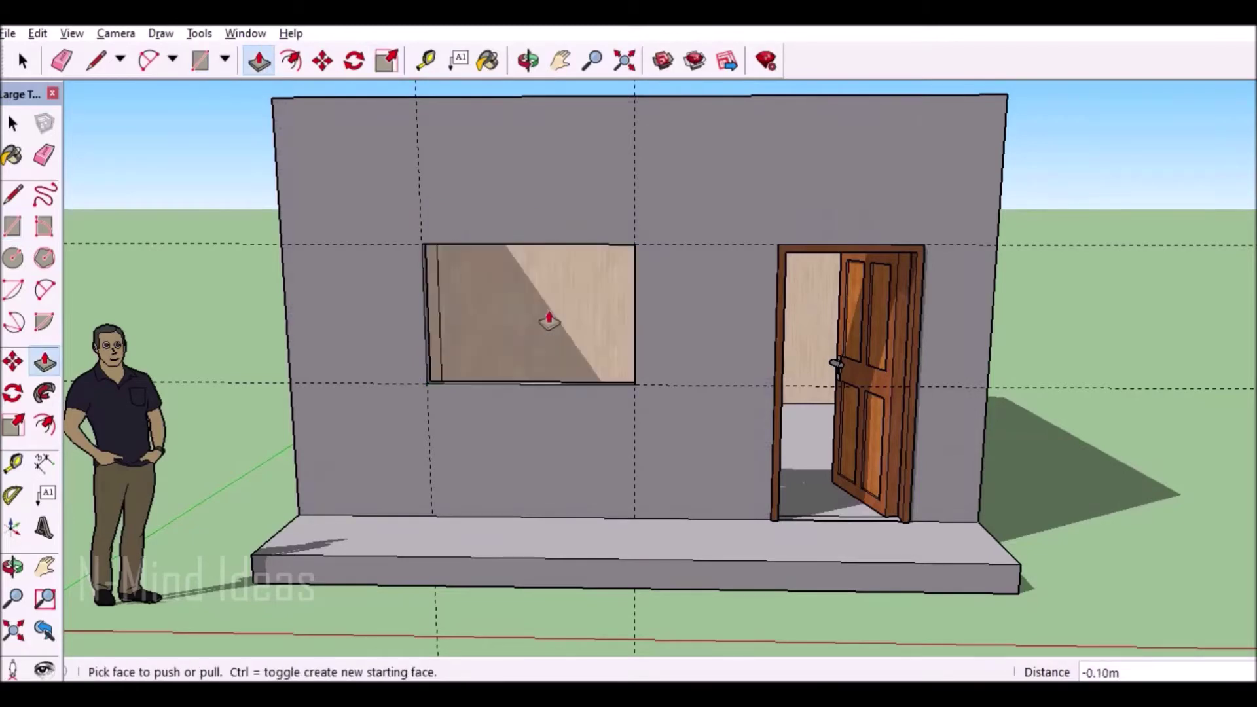
key(o)
drag(710, 365, 744, 288)
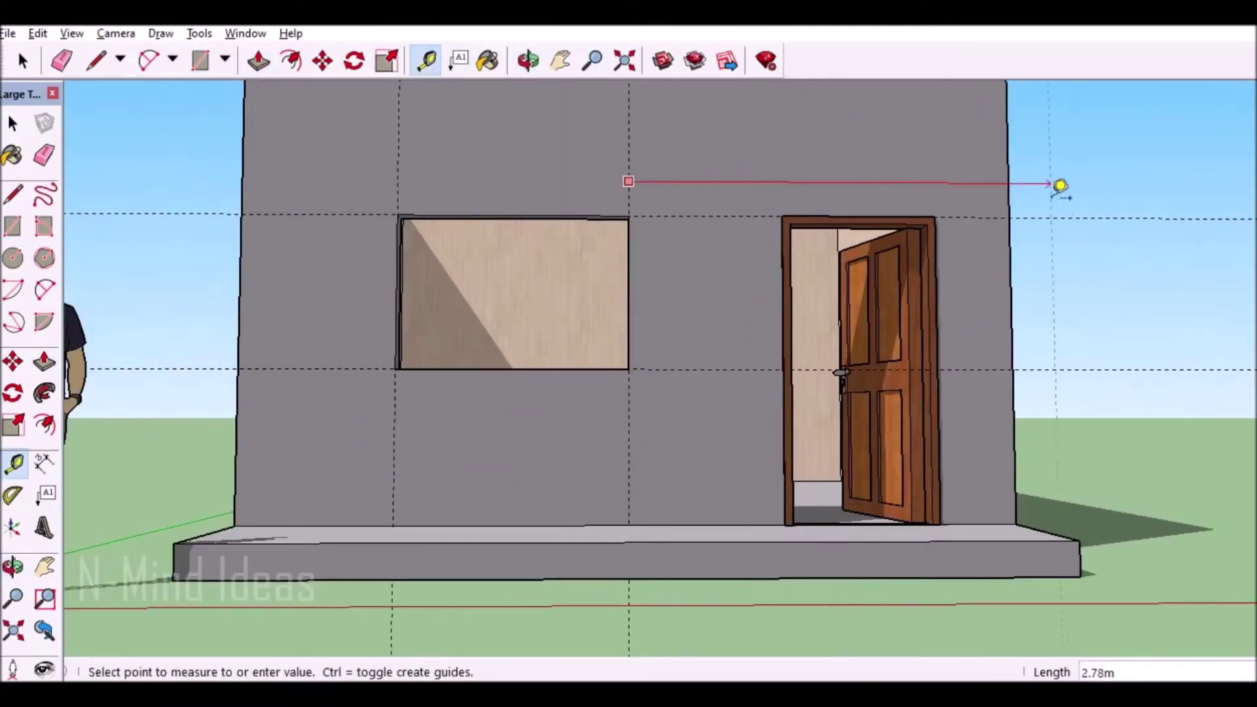
In the open space right of the house, draw a rectangle on a guide
click(561, 61)
mouse_move(936, 335)
mouse_down()
mouse_move(668, 364)
mouse_move(563, 393)
mouse_up()
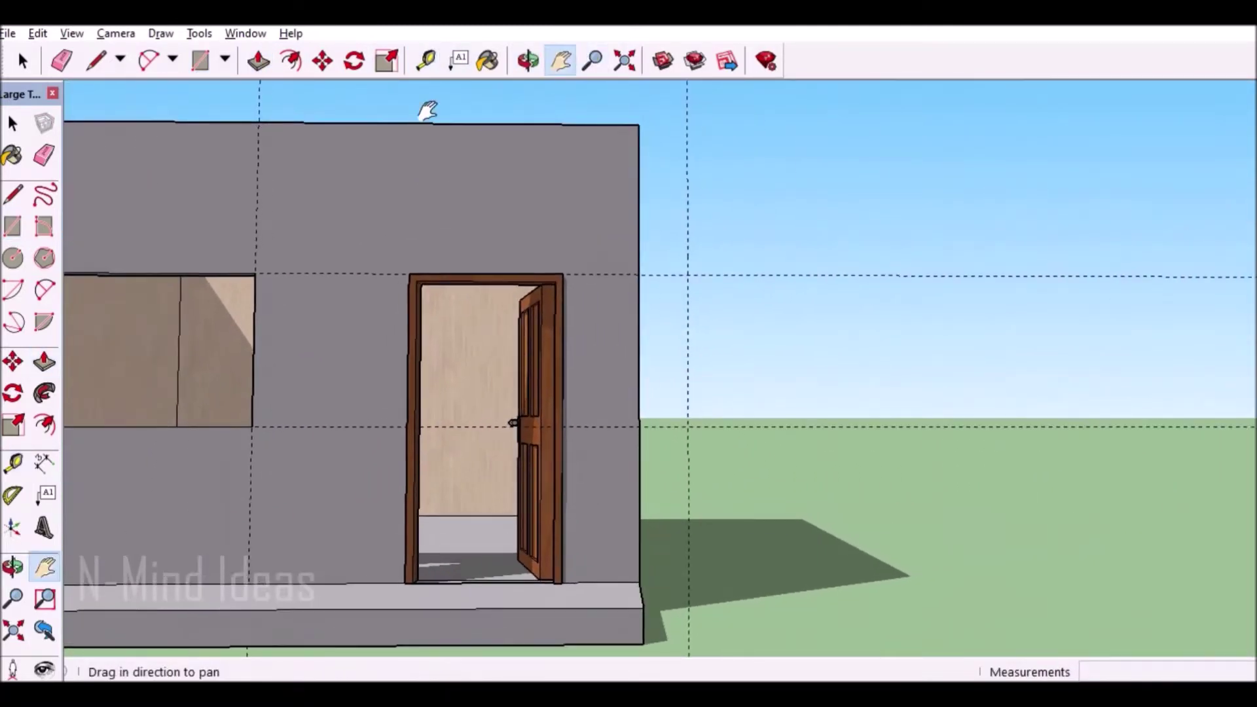
click(427, 62)
click(688, 335)
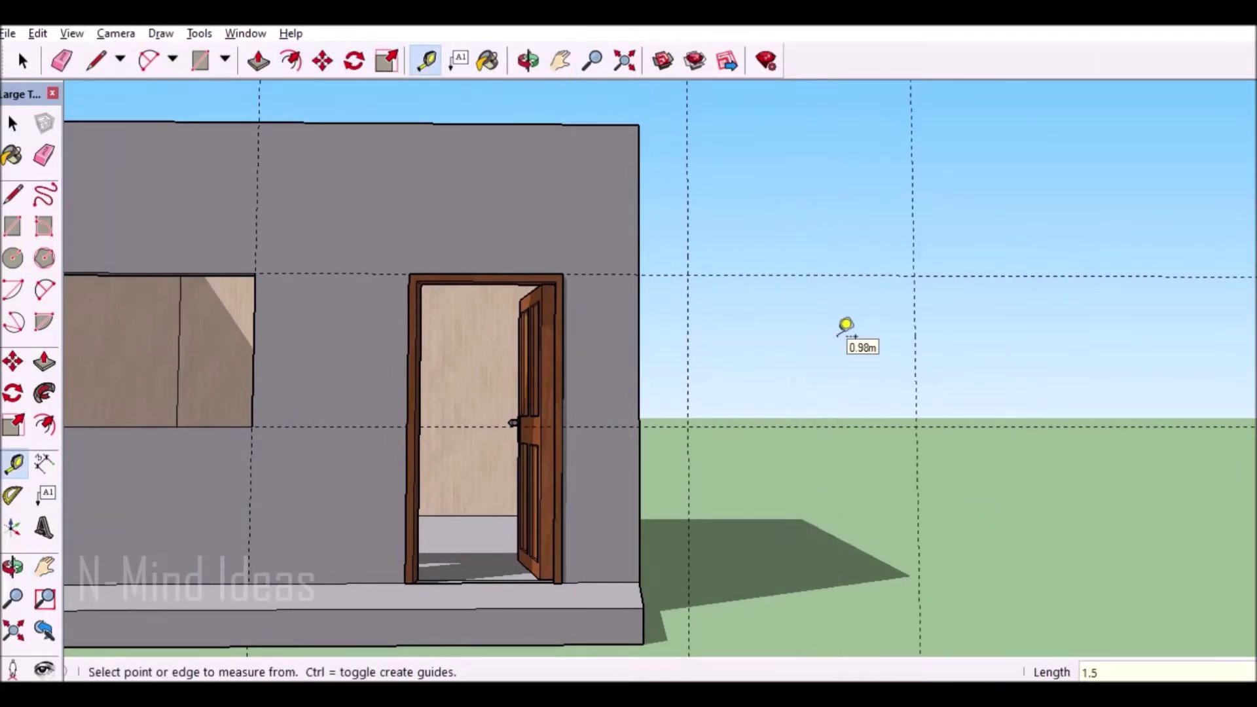
click(200, 60)
click(688, 275)
click(917, 427)
Paint the new rectangle with Wood Veneer 01
key(o)
mouse_move(761, 225)
mouse_down()
mouse_move(651, 395)
mouse_move(854, 401)
mouse_up()
click(488, 61)
click(1203, 476)
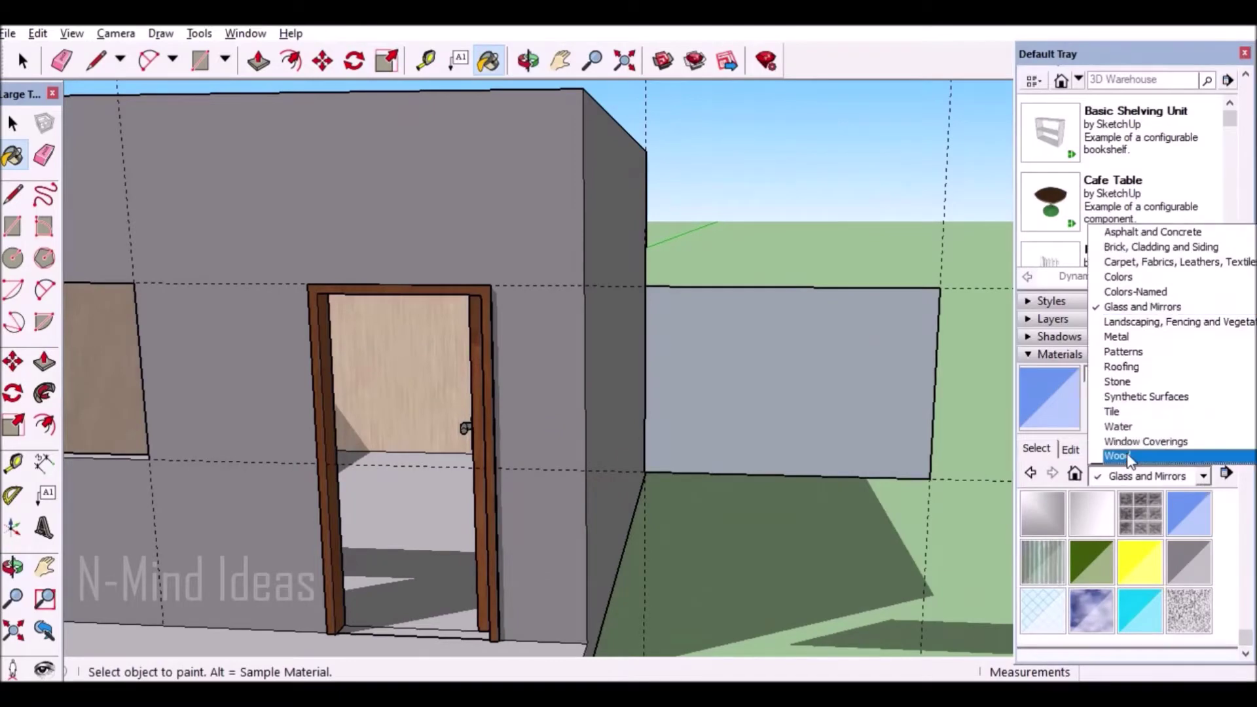
click(1114, 458)
click(1140, 611)
click(834, 382)
middle_drag(642, 165, 547, 342)
Offset the panel's outline inward and push the inner face out to open the frame
click(259, 60)
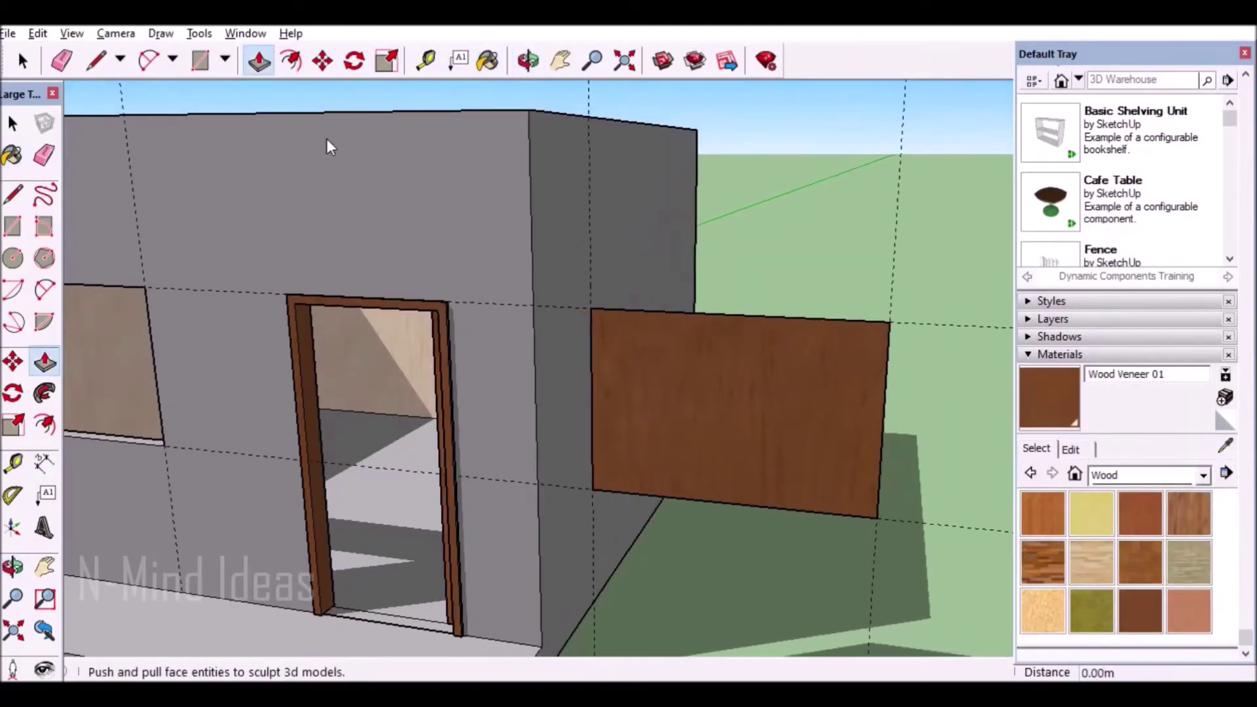
click(527, 61)
mouse_move(589, 262)
mouse_down()
mouse_move(850, 491)
mouse_move(306, 81)
mouse_up()
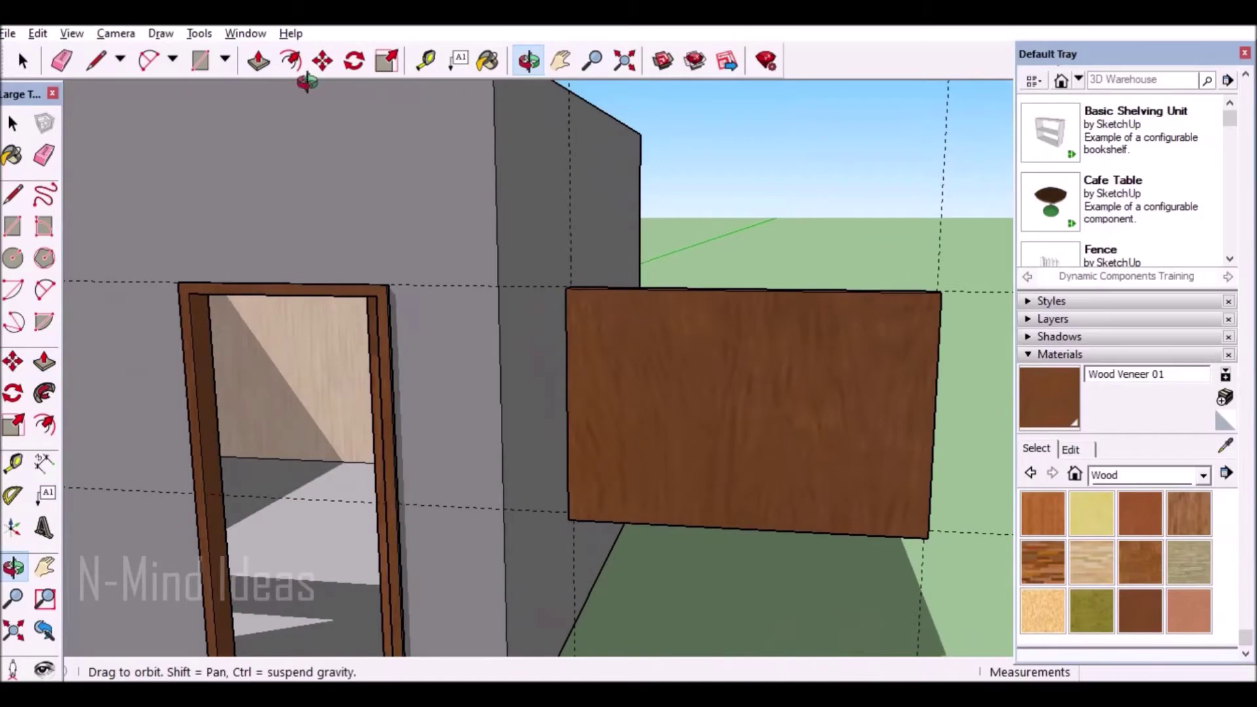
click(607, 313)
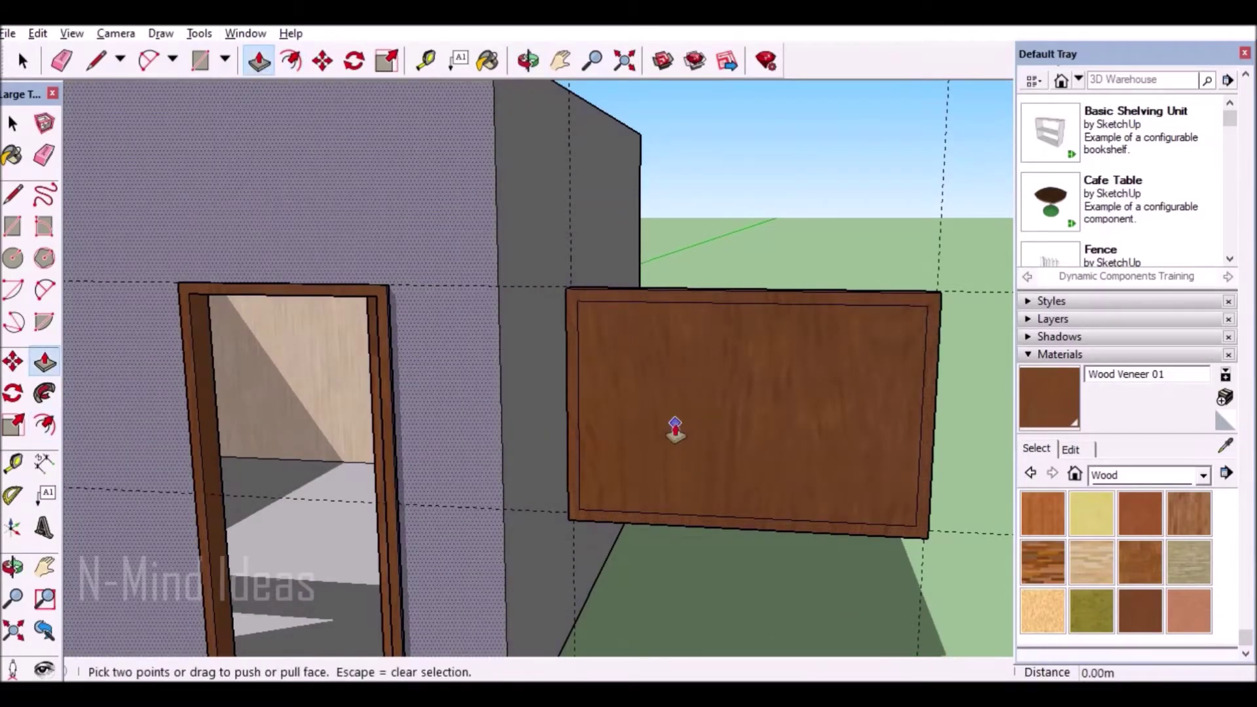
click(675, 429)
click(735, 427)
click(528, 61)
mouse_move(720, 393)
mouse_down()
mouse_move(764, 379)
mouse_move(862, 489)
mouse_move(917, 484)
mouse_move(758, 517)
mouse_up()
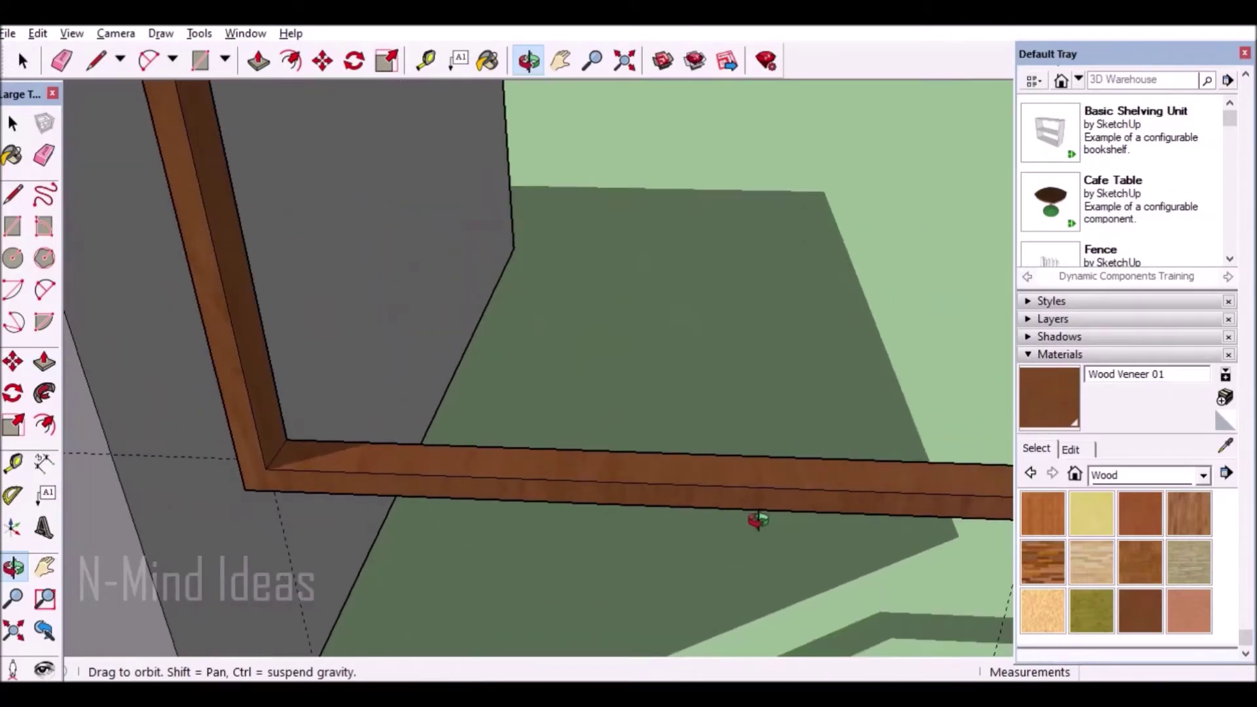
Place a 0.03m guide on the bottom rail and draw the track strip along it
scroll(656, 456, up, 2)
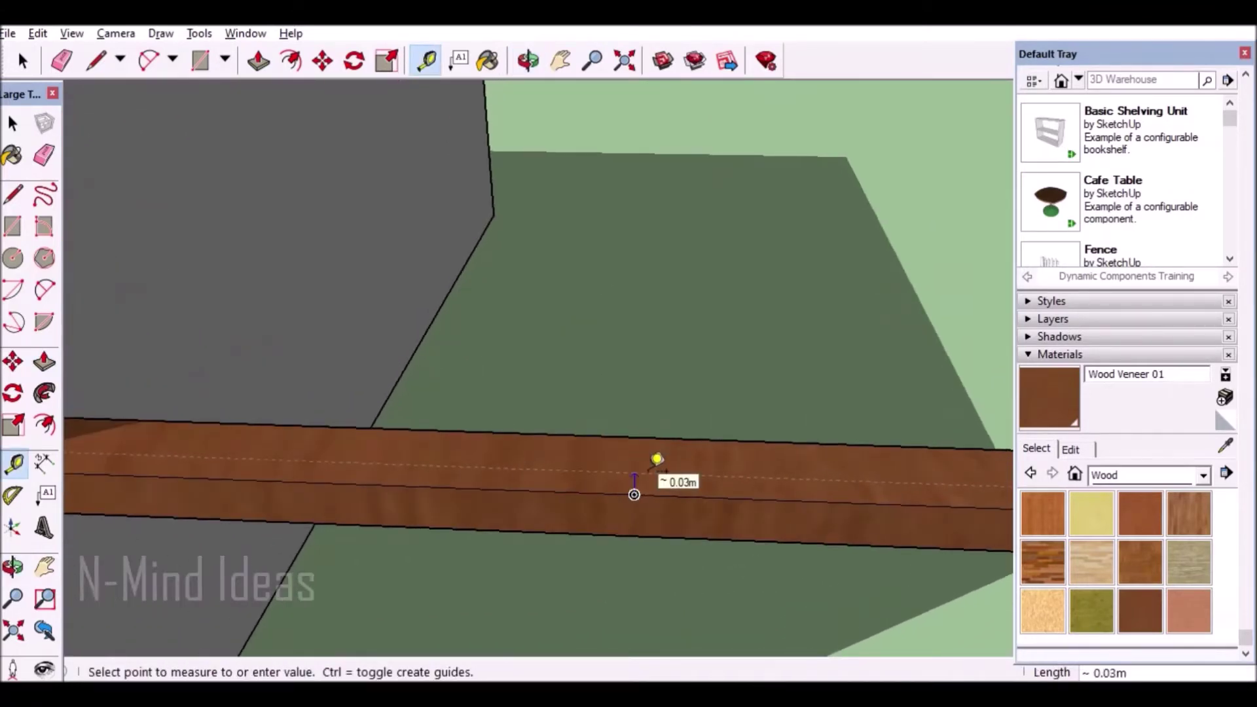
scroll(655, 486, up, 2)
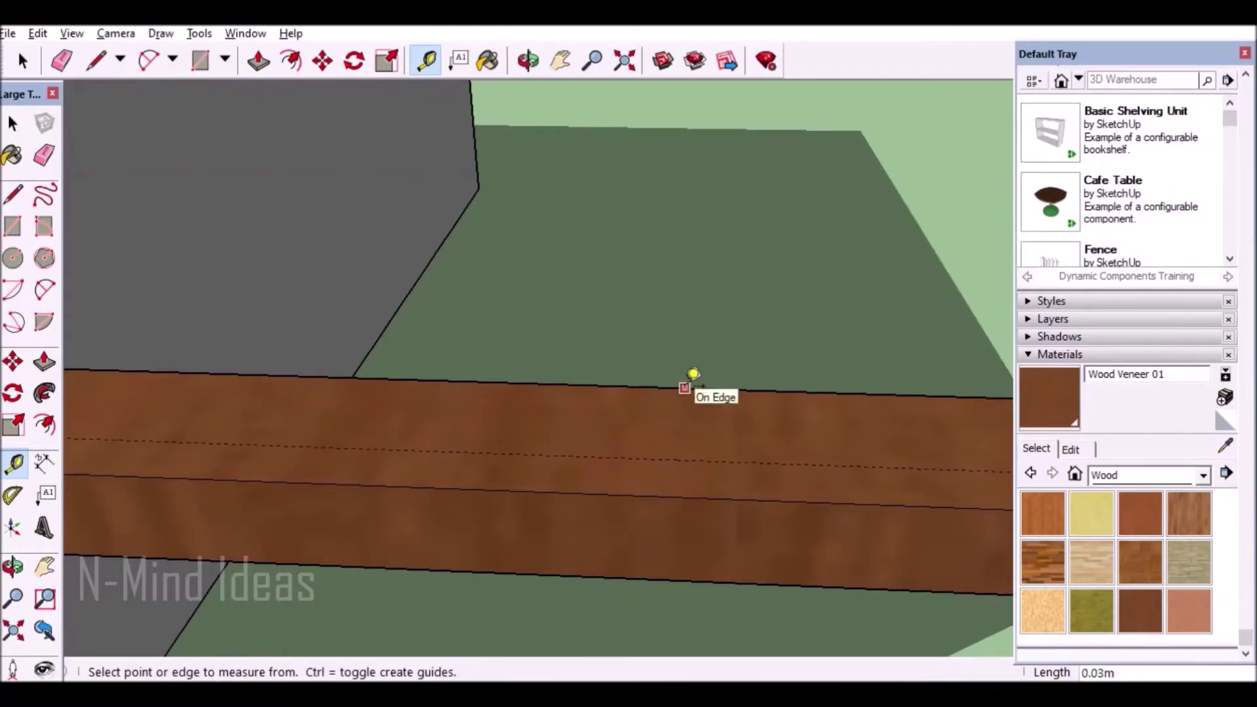
click(698, 405)
scroll(632, 427, down, 2)
scroll(421, 426, down, 2)
key(r)
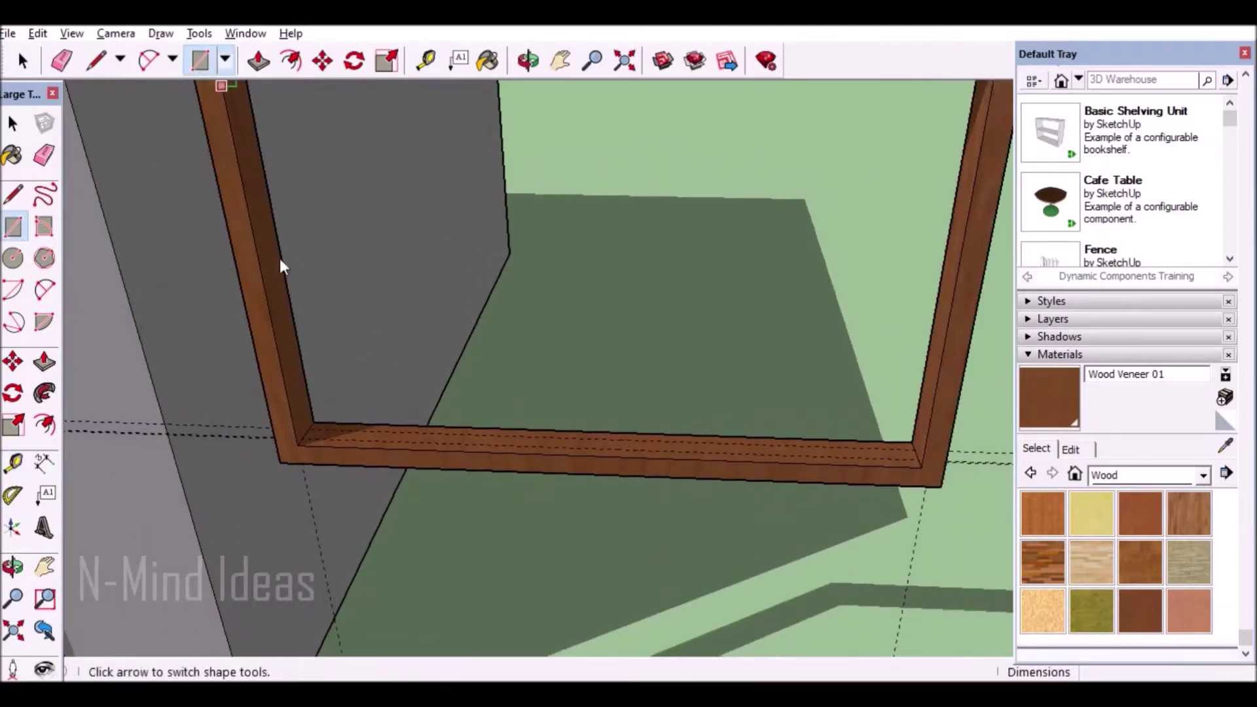
scroll(308, 438, up, 2)
click(292, 430)
scroll(289, 435, down, 3)
scroll(710, 449, up, 2)
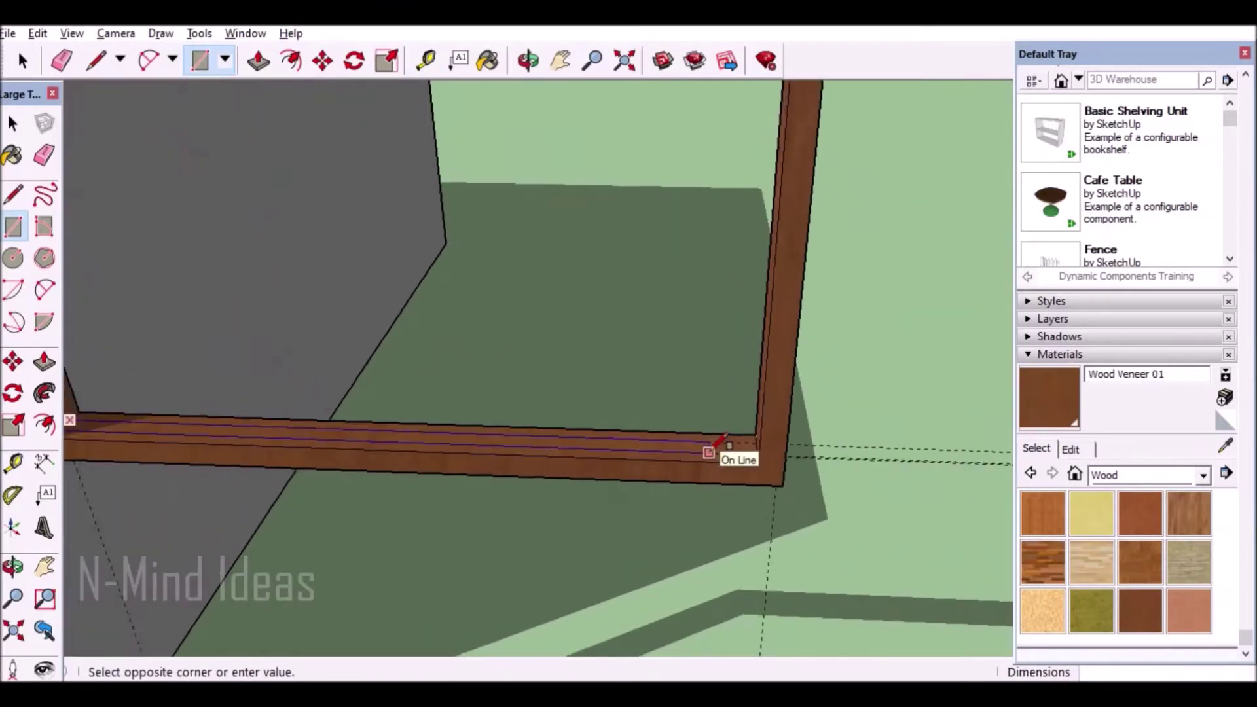
scroll(851, 452, up, 2)
scroll(938, 465, down, 2)
scroll(969, 467, down, 1)
Paint the strip Metal Rough and push it in 2 to recess the track
click(1203, 476)
click(1117, 345)
click(1062, 557)
click(500, 441)
key(f)
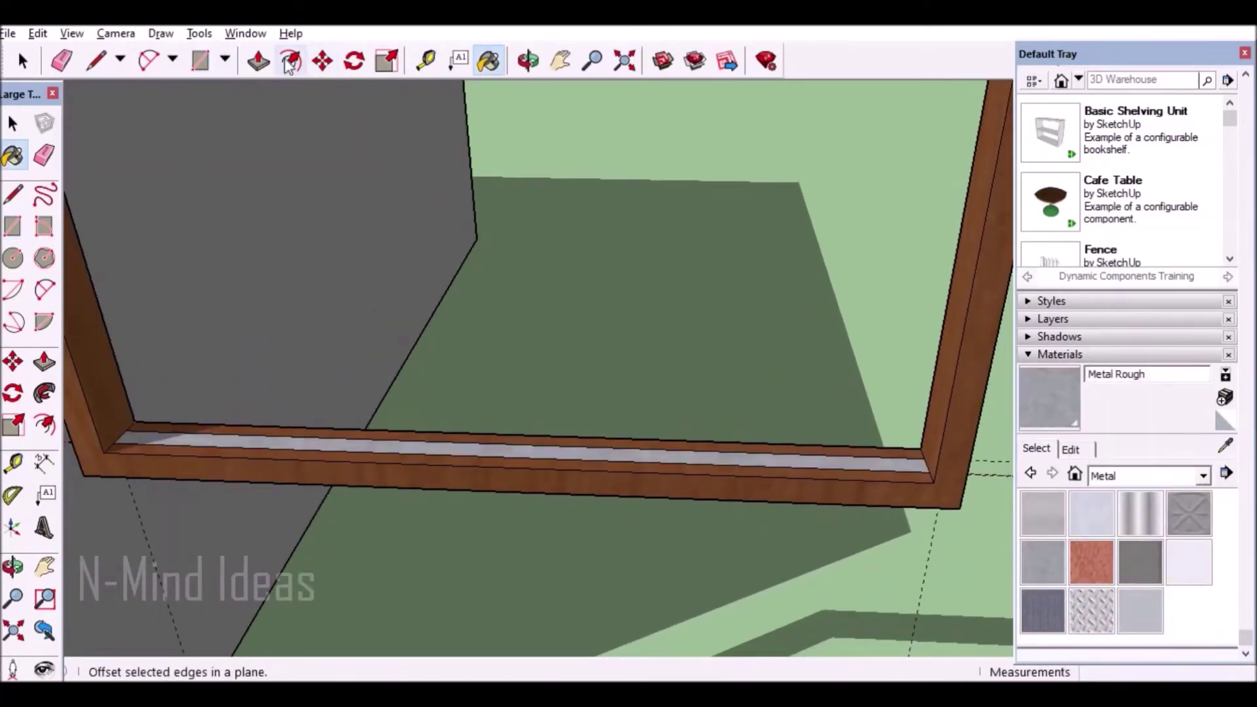
key(p)
scroll(426, 462, up, 3)
click(446, 460)
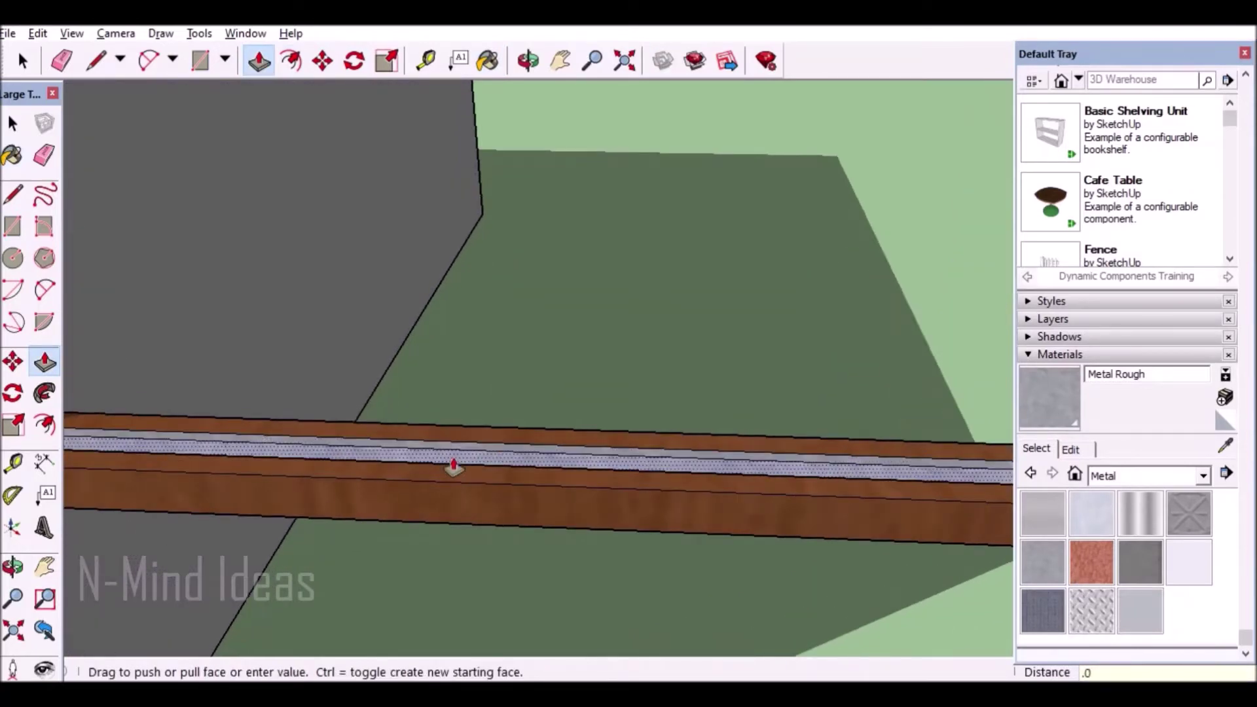
text(2)
key(Return)
mouse_move(519, 533)
middle_down()
mouse_move(550, 488)
mouse_move(561, 214)
mouse_move(622, 275)
mouse_move(590, 243)
mouse_move(541, 290)
middle_up()
Place a guide on the top rail and draw the top track strip
key(t)
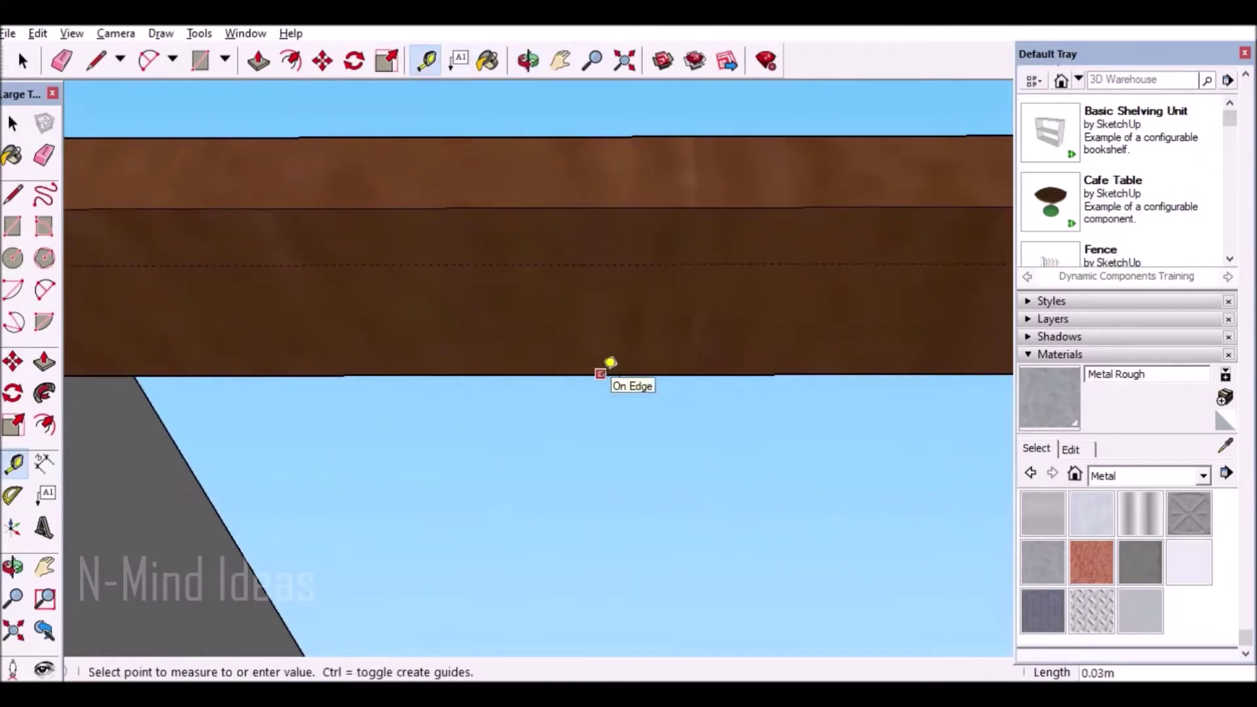
scroll(661, 316, down, 3)
key(r)
scroll(174, 315, up, 3)
scroll(190, 340, up, 2)
click(181, 352)
scroll(182, 348, down, 3)
scroll(806, 345, up, 3)
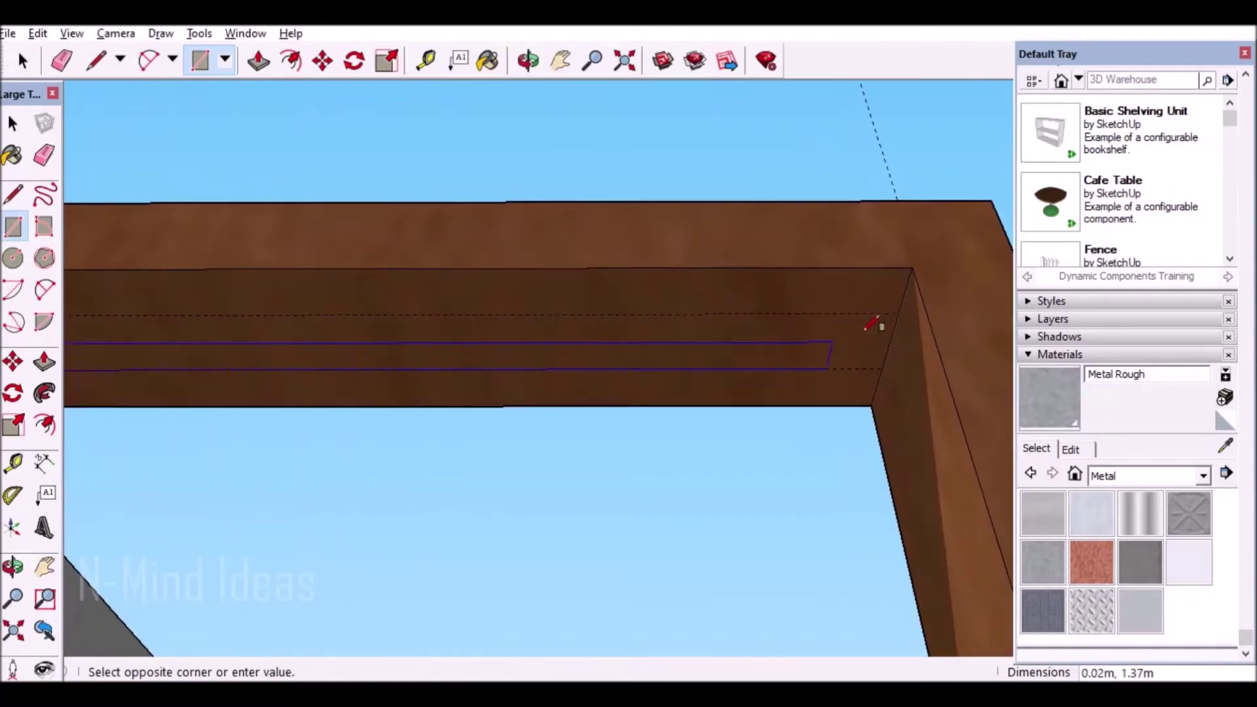
scroll(901, 357, down, 3)
Paint the top strip Metal Rough and recess it 0.02m into the rail
key(b)
click(721, 336)
key(p)
scroll(519, 365, up, 2)
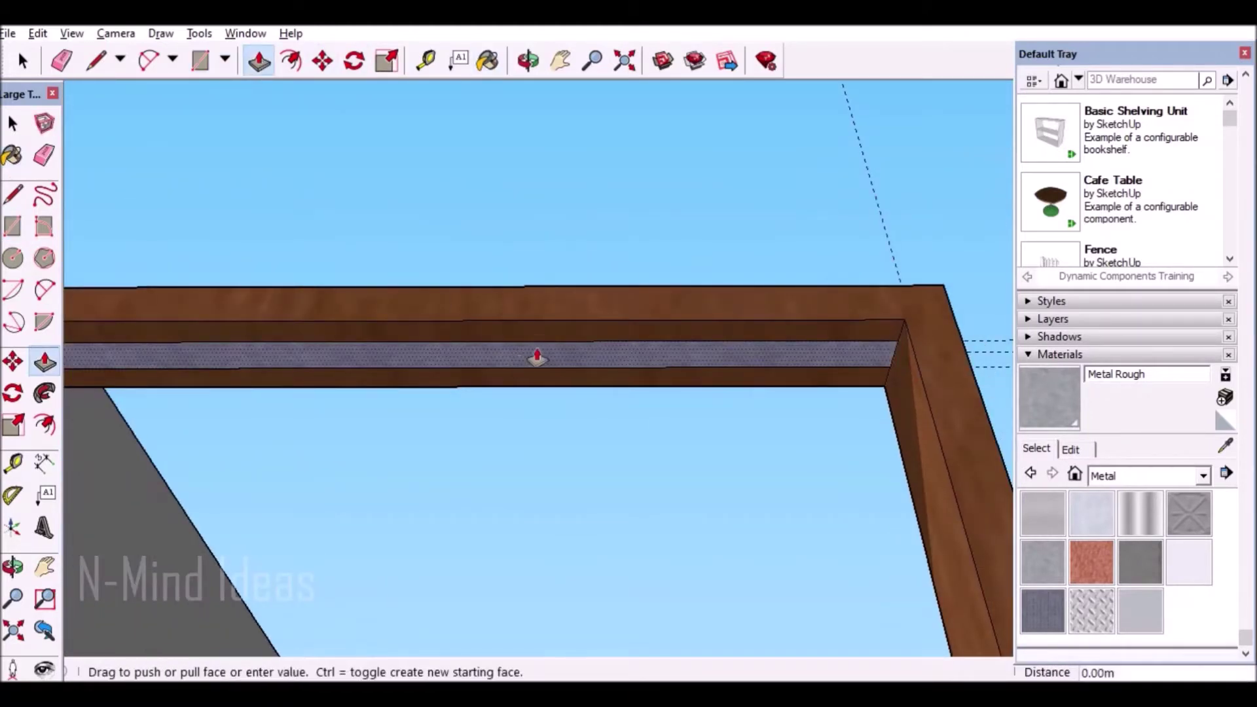
drag(540, 354, 506, 339)
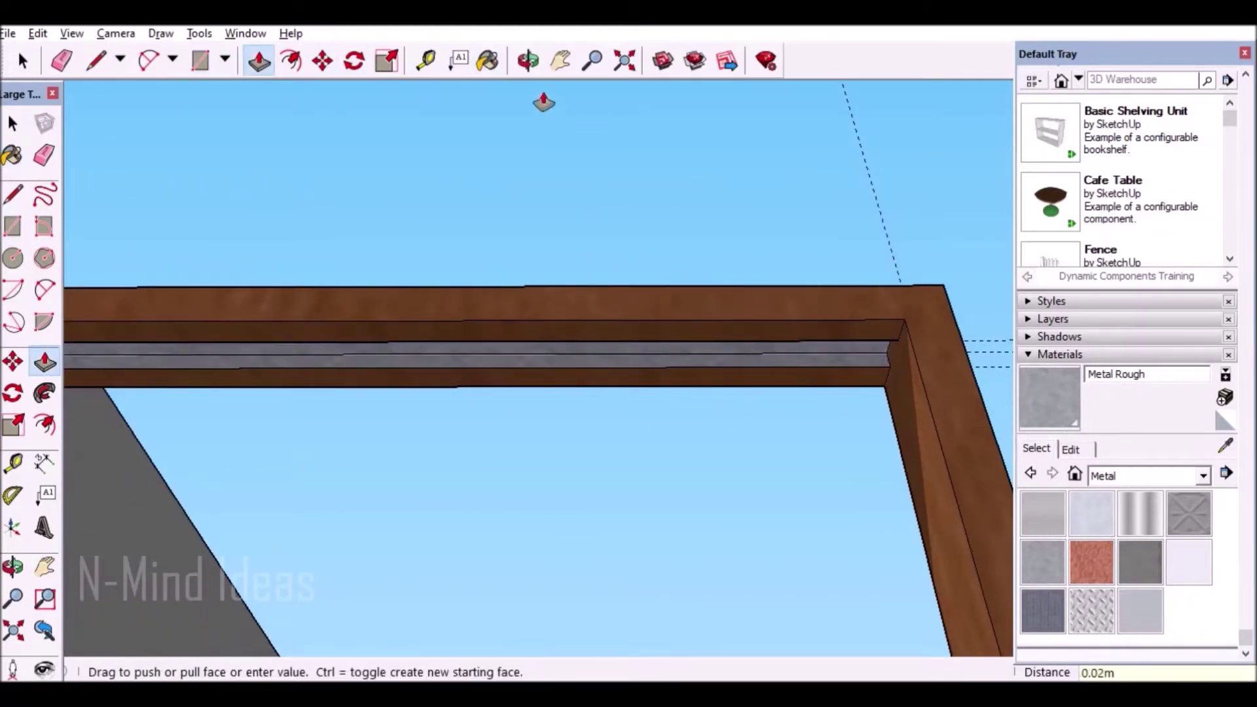
key(o)
scroll(879, 340, down, 2)
drag(878, 340, 892, 449)
scroll(892, 449, down, 2)
drag(868, 631, 733, 640)
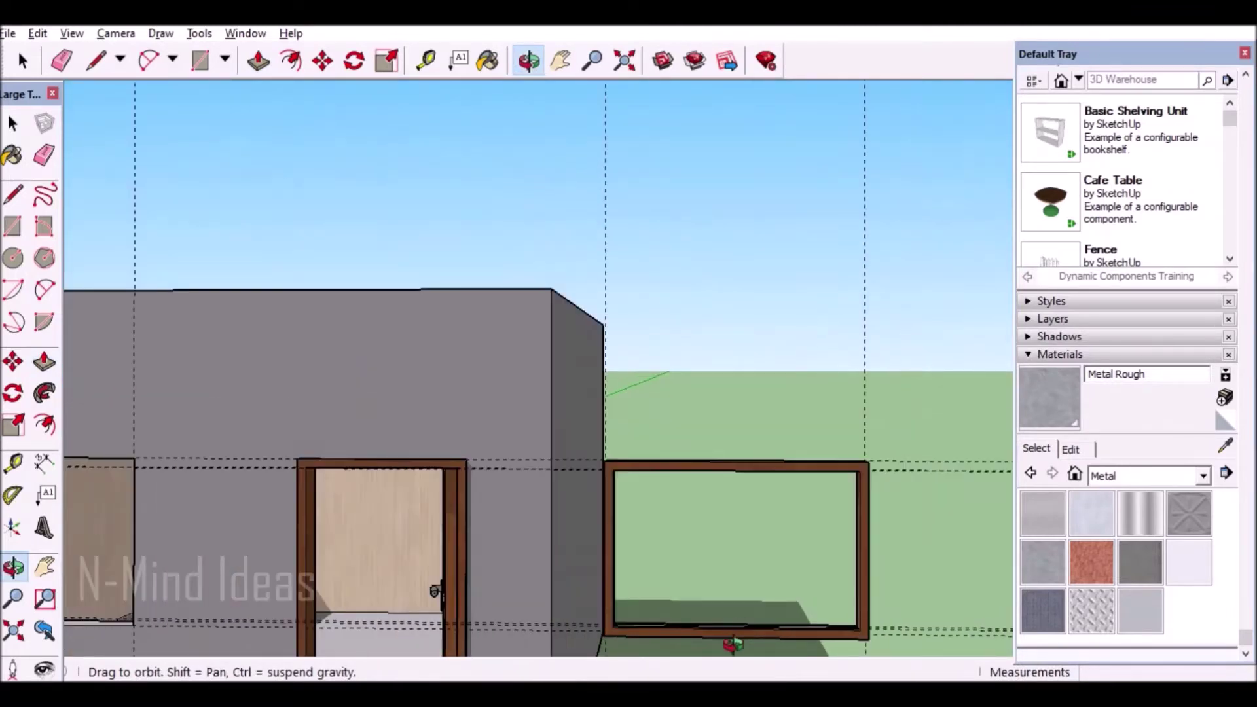
scroll(721, 483, down, 2)
scroll(724, 466, up, 2)
drag(724, 465, 398, 207)
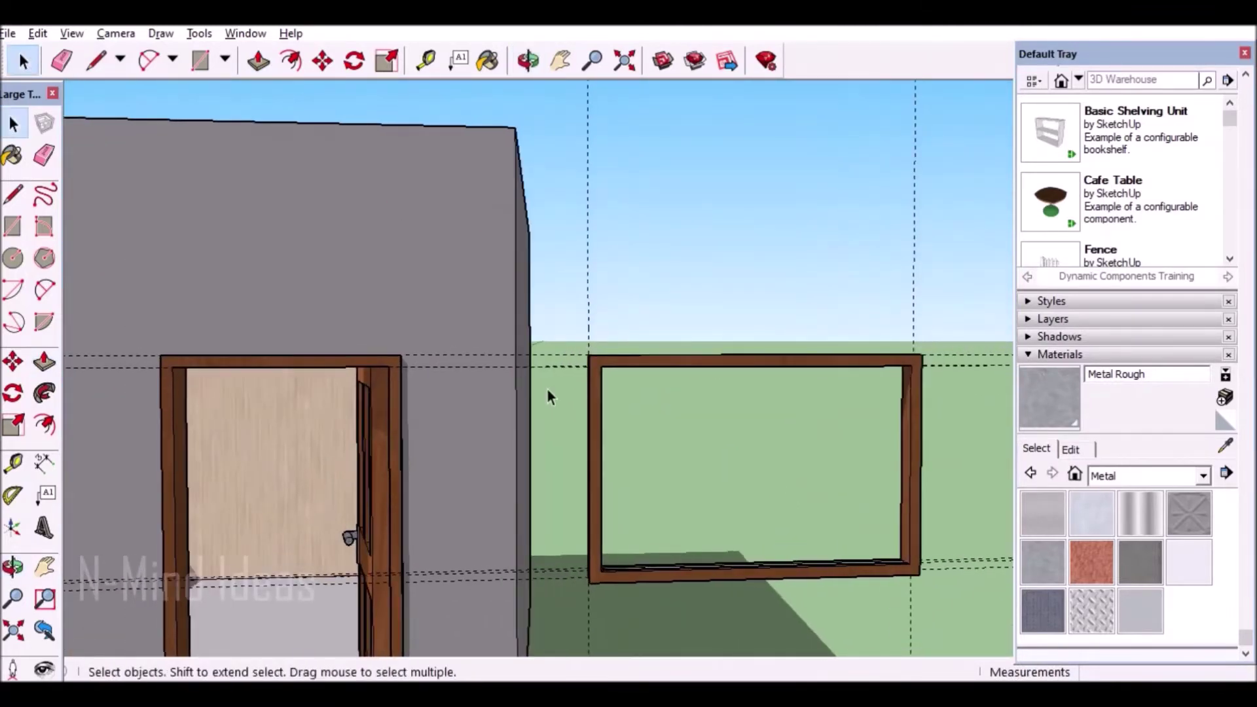
Orbit to face the window frame and drag guides matching its height and width
right_click(924, 548)
key(Escape)
key(o)
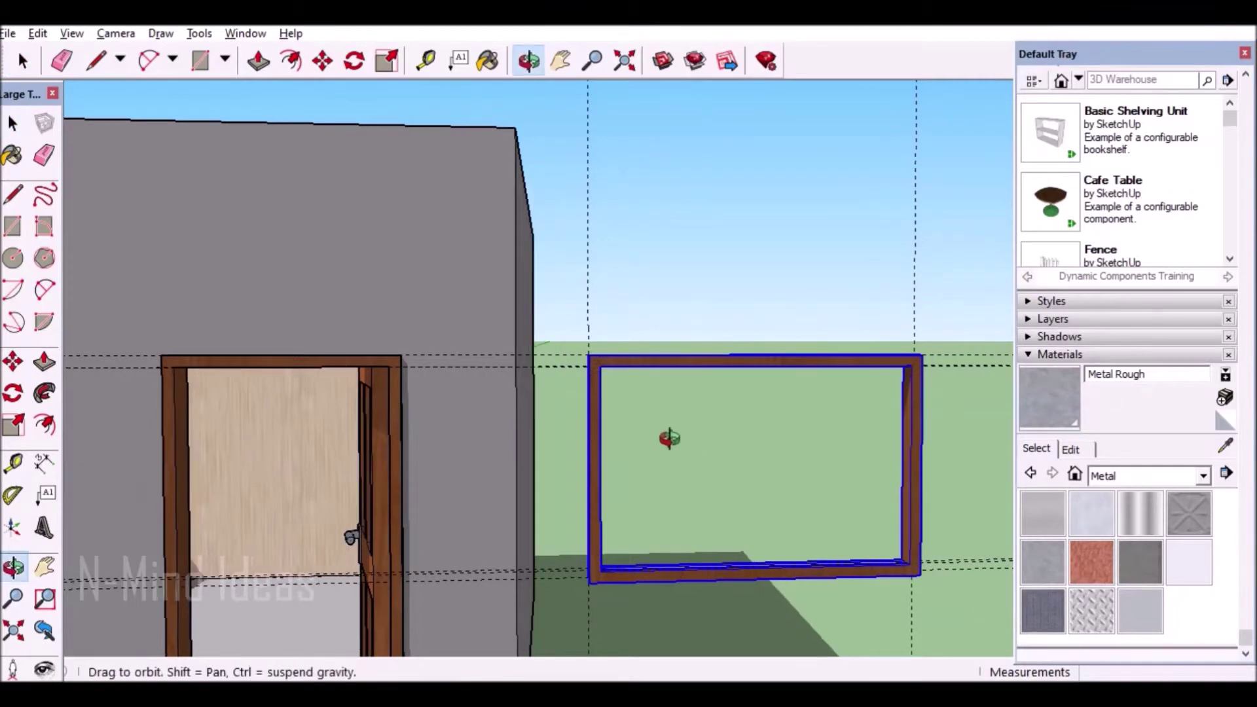
drag(668, 441, 805, 483)
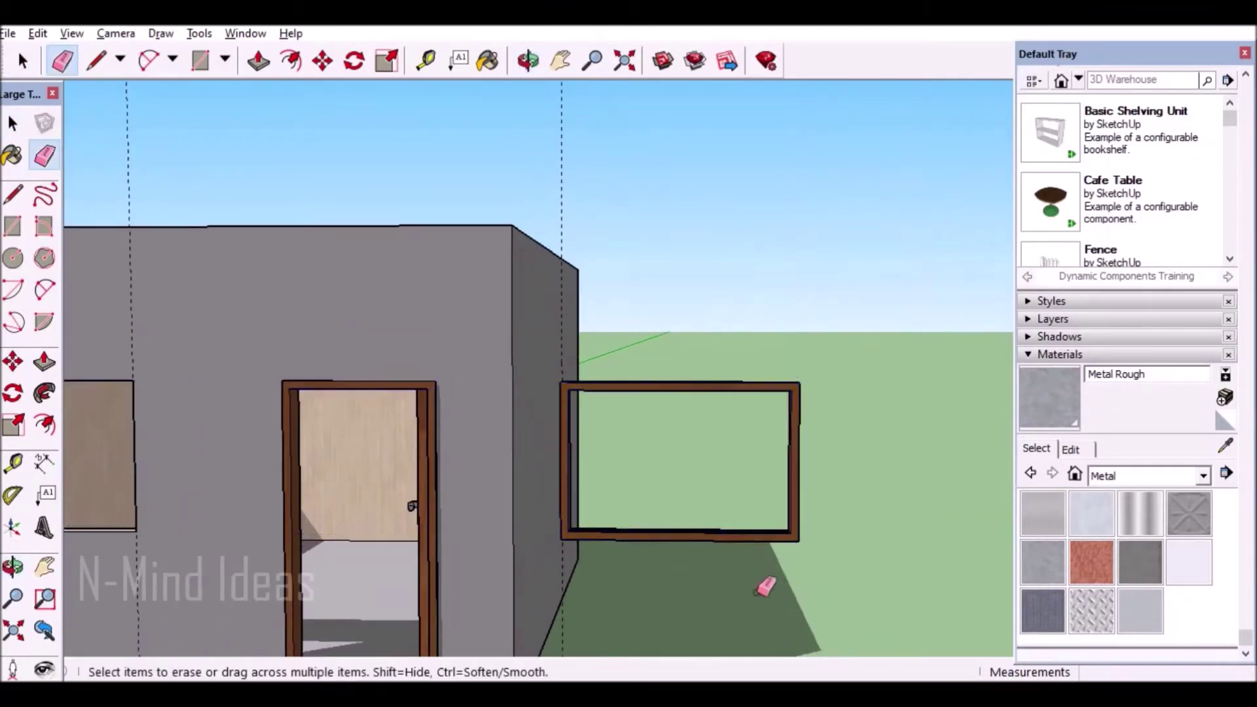
click(528, 60)
mouse_move(654, 458)
mouse_down()
mouse_move(808, 514)
mouse_move(720, 426)
mouse_up()
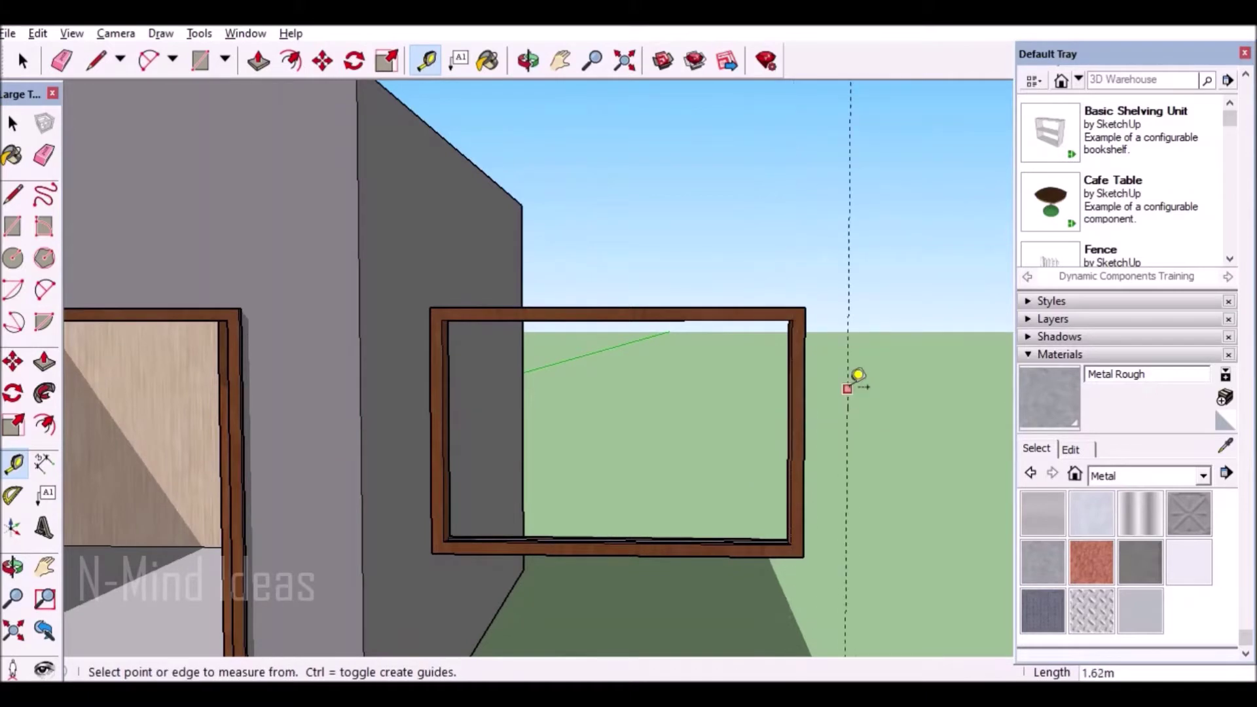
key(Return)
scroll(851, 412, down, 2)
scroll(884, 426, up, 1)
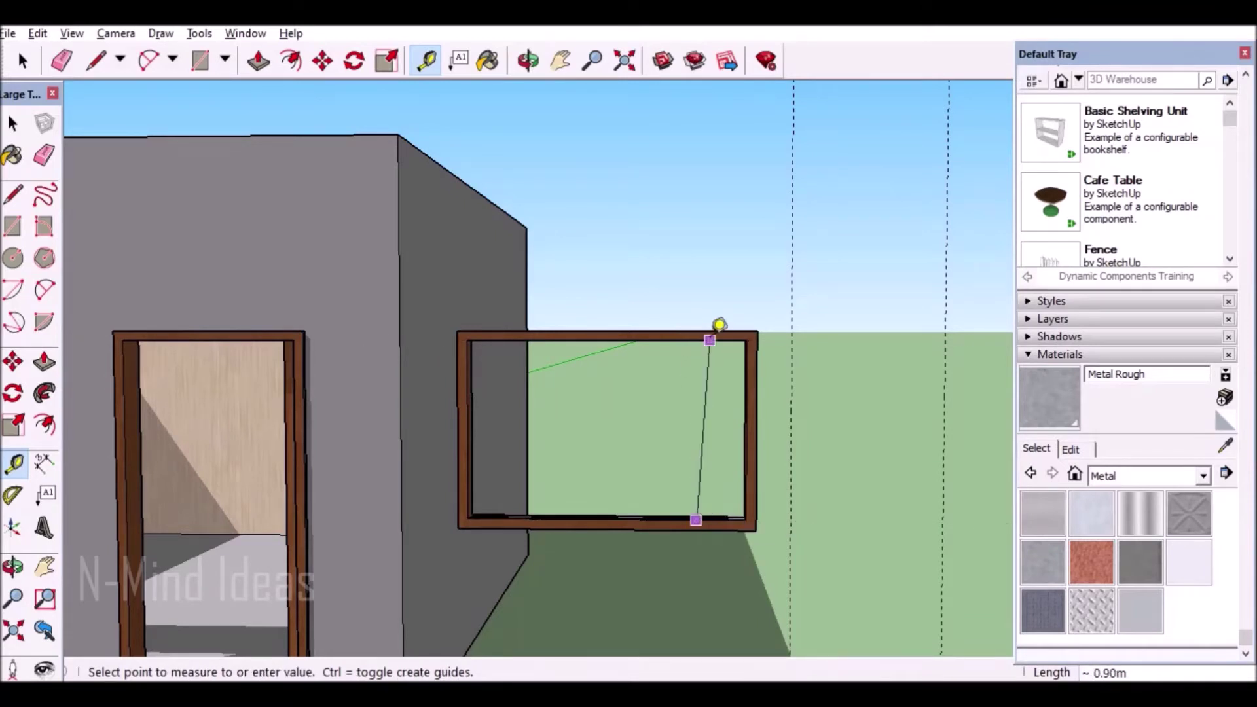
scroll(718, 324, up, 1)
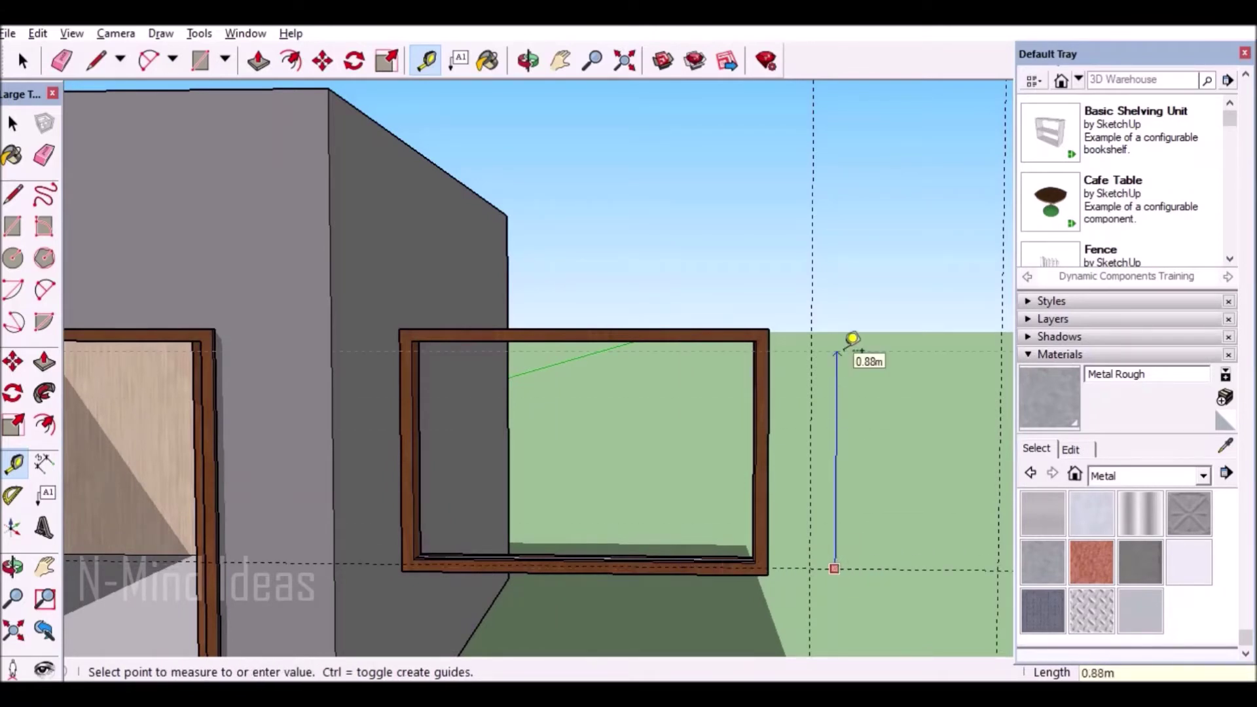
scroll(563, 360, down, 1)
Draw a rectangle on the guides and paint it Metal Rough
key(r)
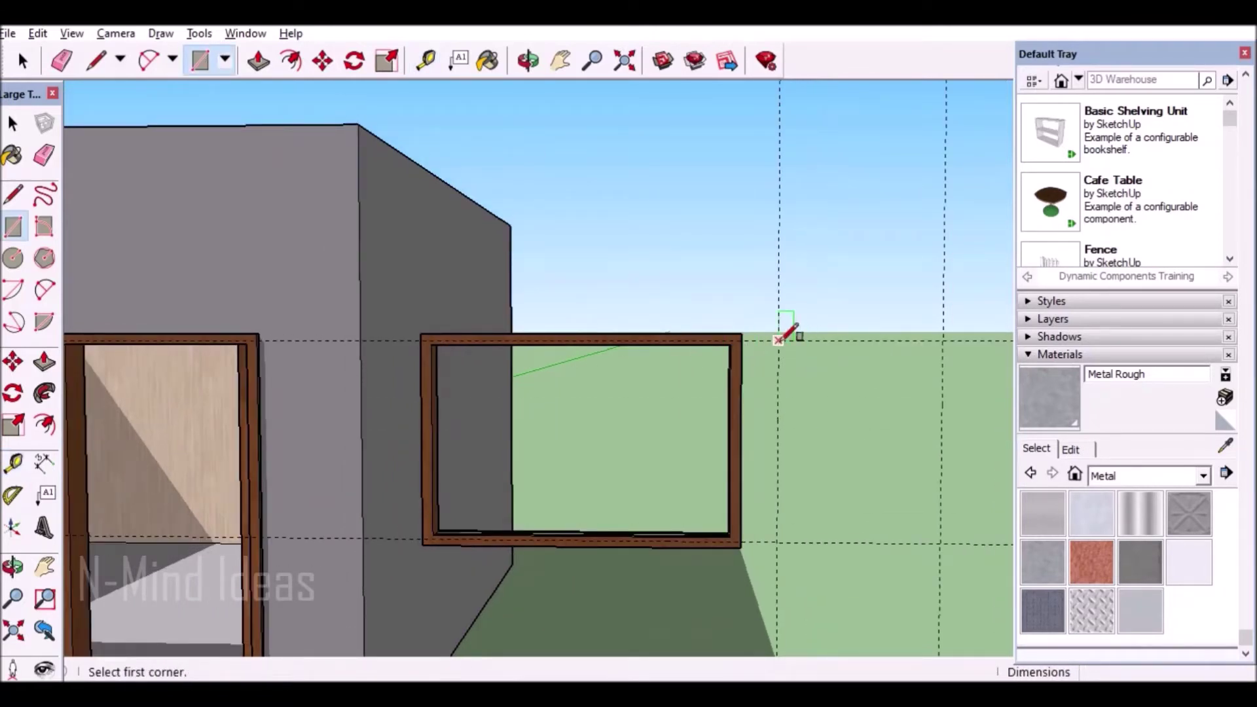
click(941, 542)
click(1058, 414)
click(838, 402)
mouse_move(842, 403)
middle_down()
mouse_move(921, 472)
mouse_move(827, 471)
mouse_move(655, 327)
middle_up()
Offset the panel edge inward and recess the inner face 0.02m
click(283, 65)
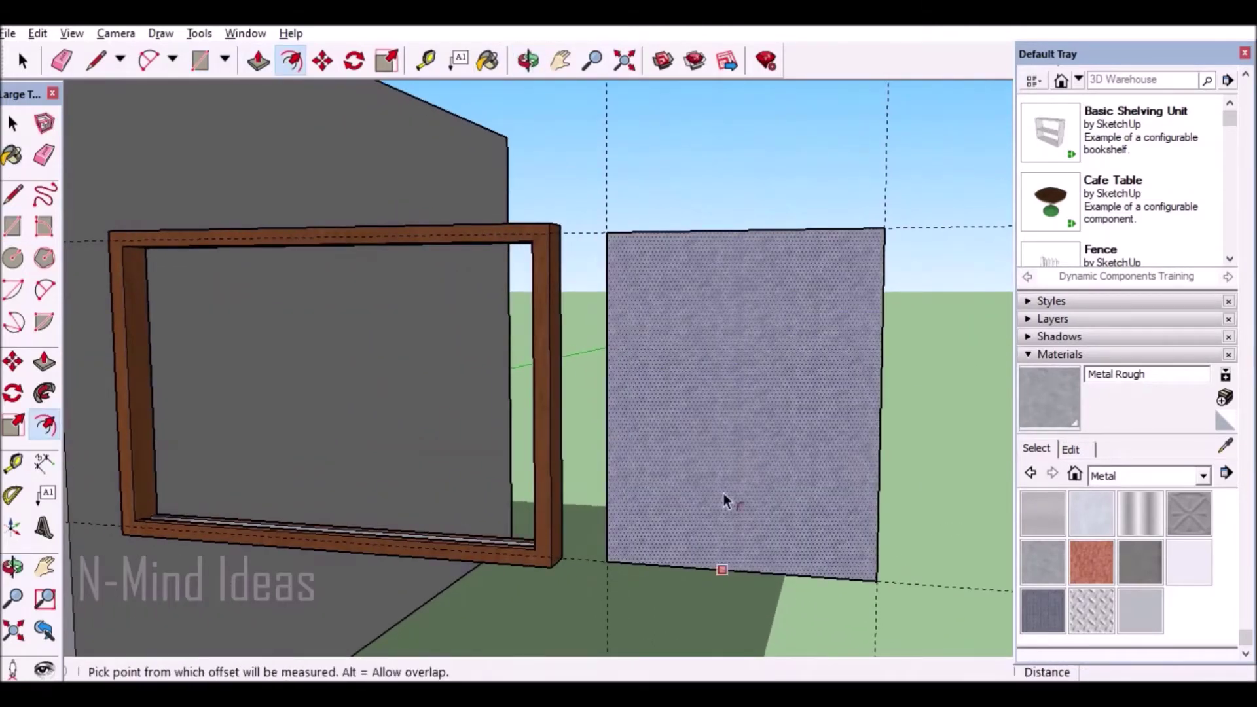
click(832, 556)
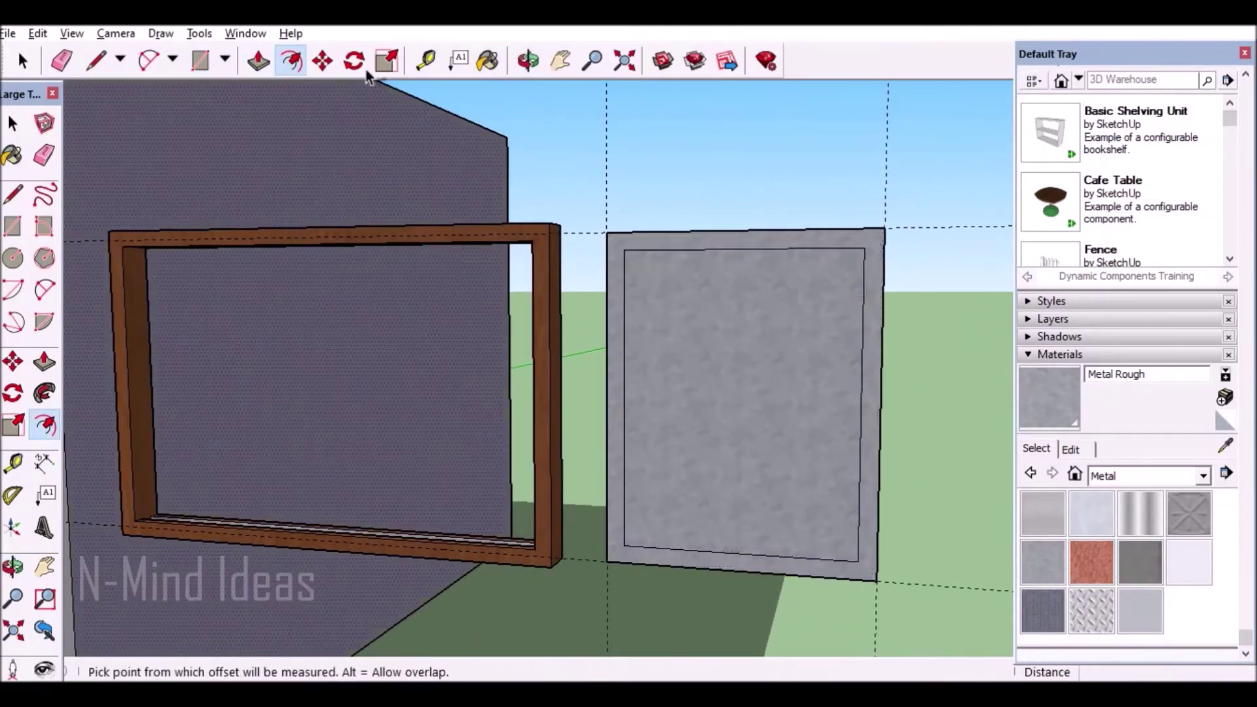
scroll(615, 287, up, 2)
click(596, 291)
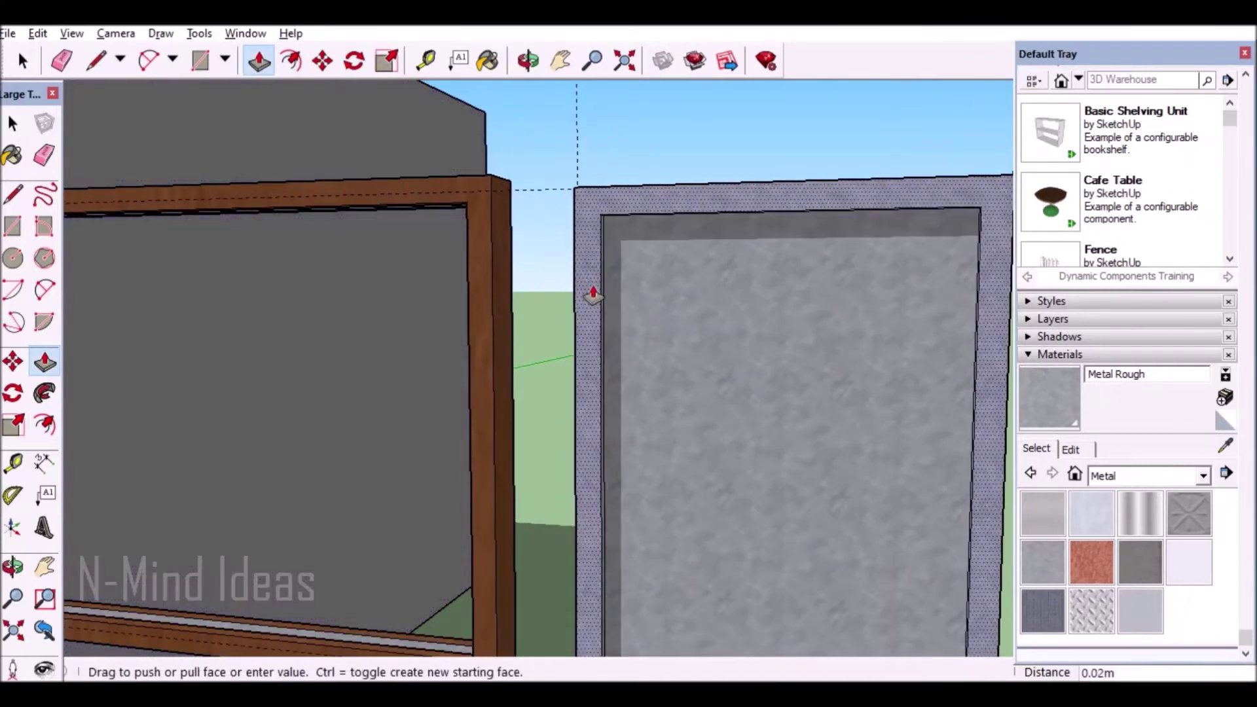
scroll(591, 287, down, 2)
Paint the panel's inner face Translucent Glass Blue from Glass and Mirrors
click(1204, 476)
click(1127, 314)
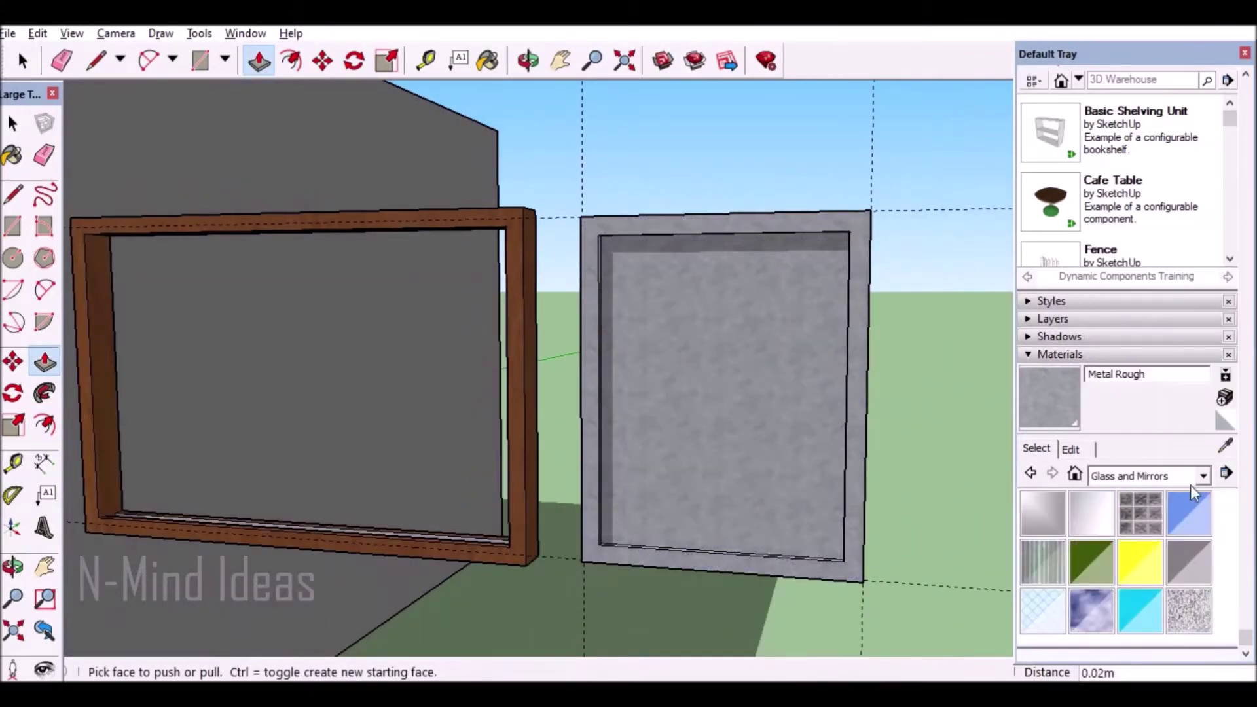
click(1189, 514)
click(750, 408)
Push the glass face inward and finish painting it Translucent Glass Blue
mouse_move(894, 411)
mouse_down()
mouse_move(622, 443)
mouse_move(792, 360)
mouse_move(819, 412)
mouse_move(856, 383)
mouse_move(812, 403)
mouse_up()
key(p)
click(806, 408)
mouse_move(806, 407)
middle_down()
mouse_move(539, 441)
mouse_move(716, 387)
mouse_move(535, 428)
middle_up()
click(716, 387)
mouse_move(535, 428)
mouse_down()
mouse_move(548, 480)
mouse_move(581, 500)
mouse_up()
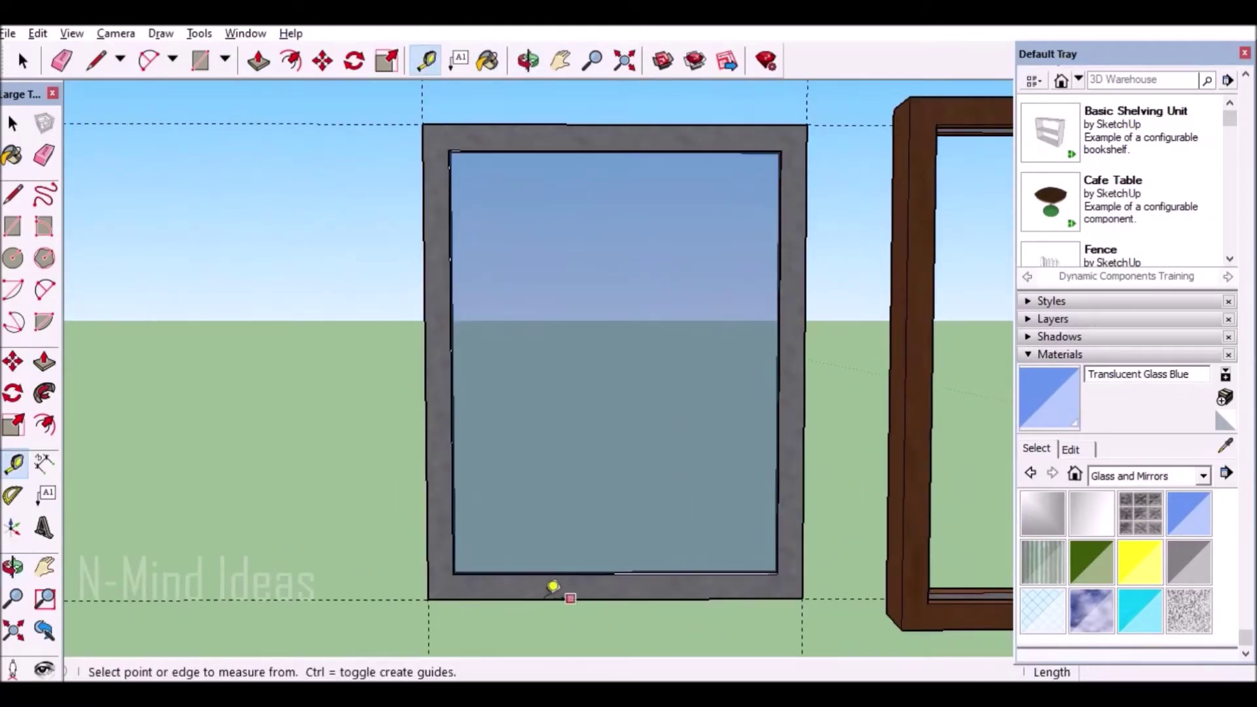
Place a guide on the left stile and draw a small handle rectangle
click(551, 349)
scroll(445, 359, up, 2)
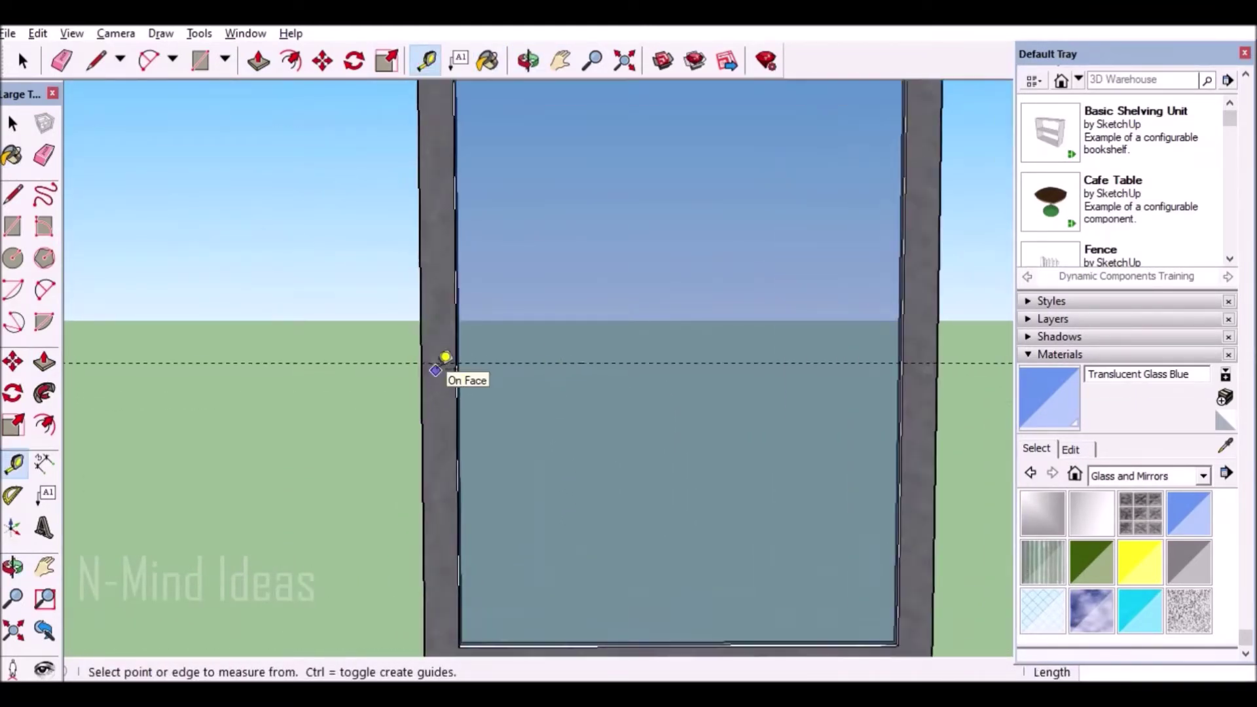
scroll(458, 354, up, 5)
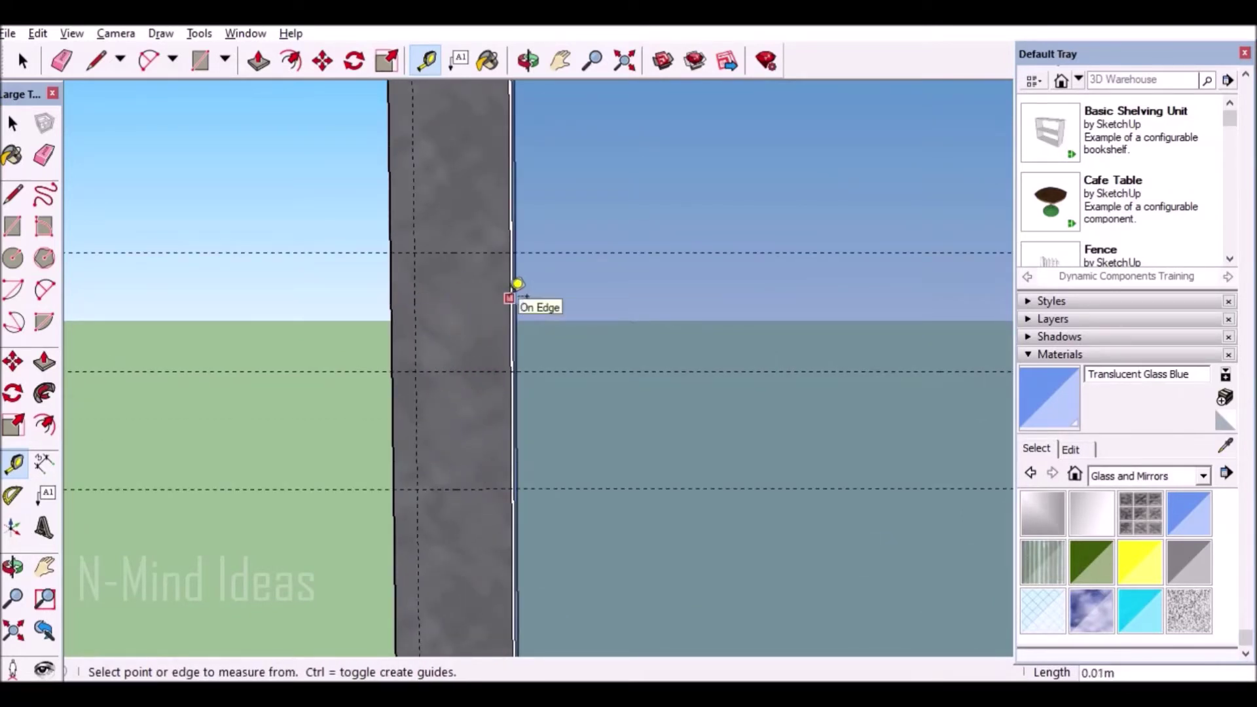
click(218, 64)
click(400, 224)
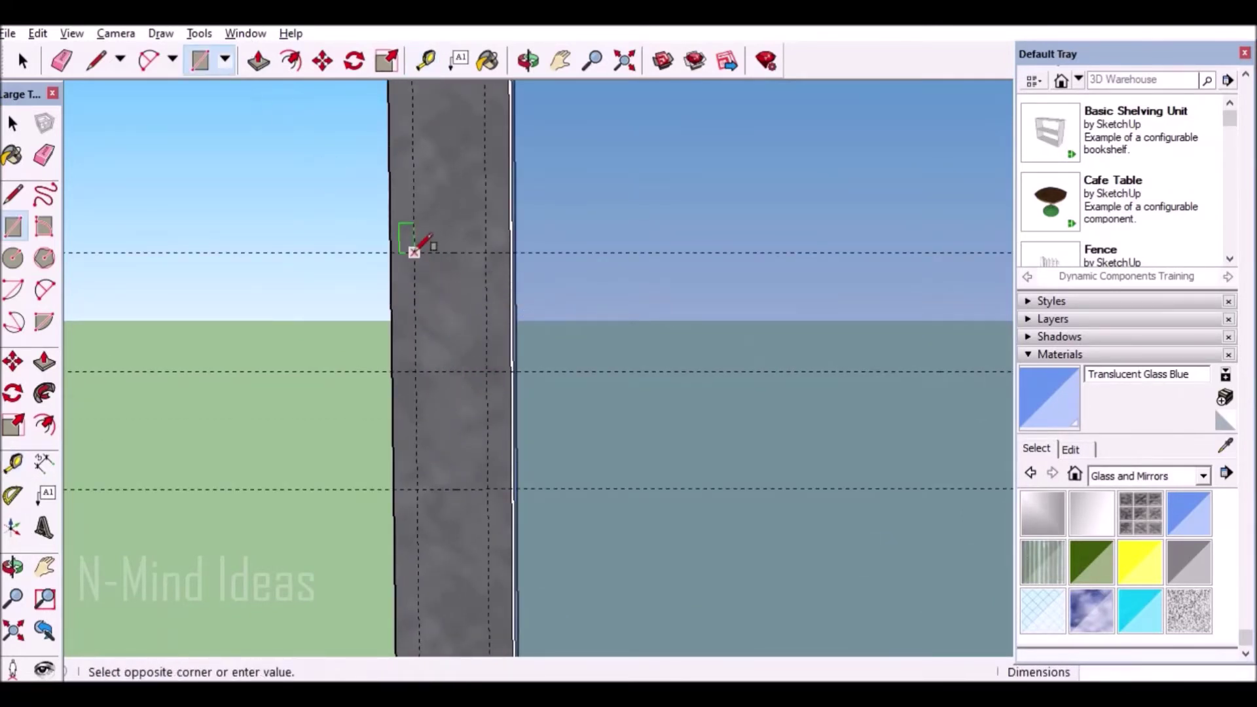
click(488, 488)
Push the handle rectangle 0.02m into the stile
middle_drag(461, 393, 451, 354)
key(p)
click(448, 344)
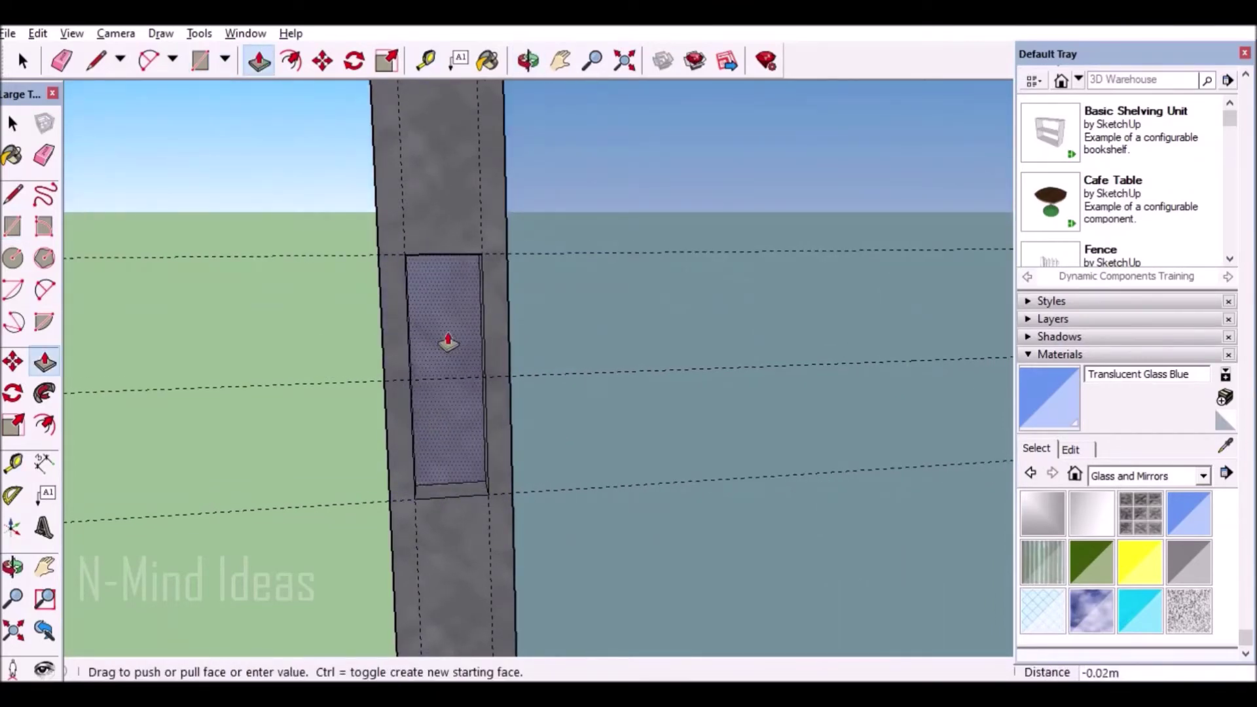
middle_drag(494, 374, 543, 364)
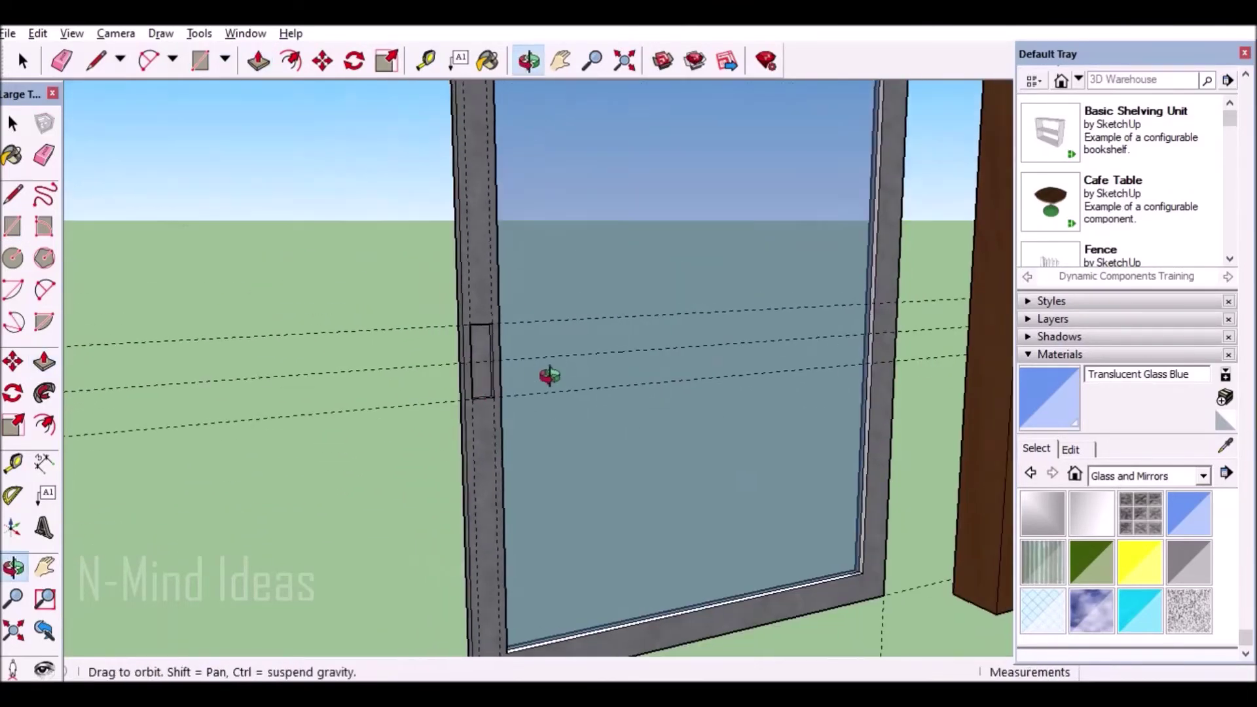
scroll(653, 421, down, 2)
scroll(654, 443, down, 3)
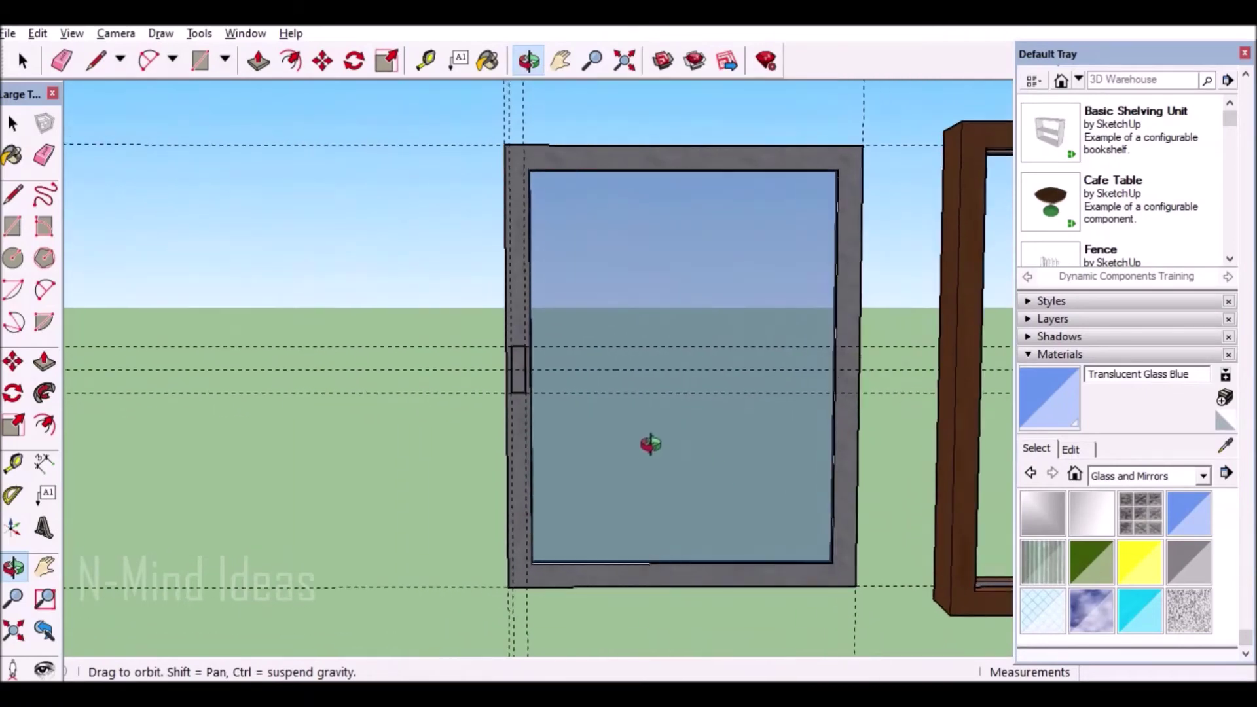
Select the whole glass panel and open its context menu
click(623, 289)
right_click(725, 415)
scroll(587, 402, down, 3)
scroll(842, 533, down, 2)
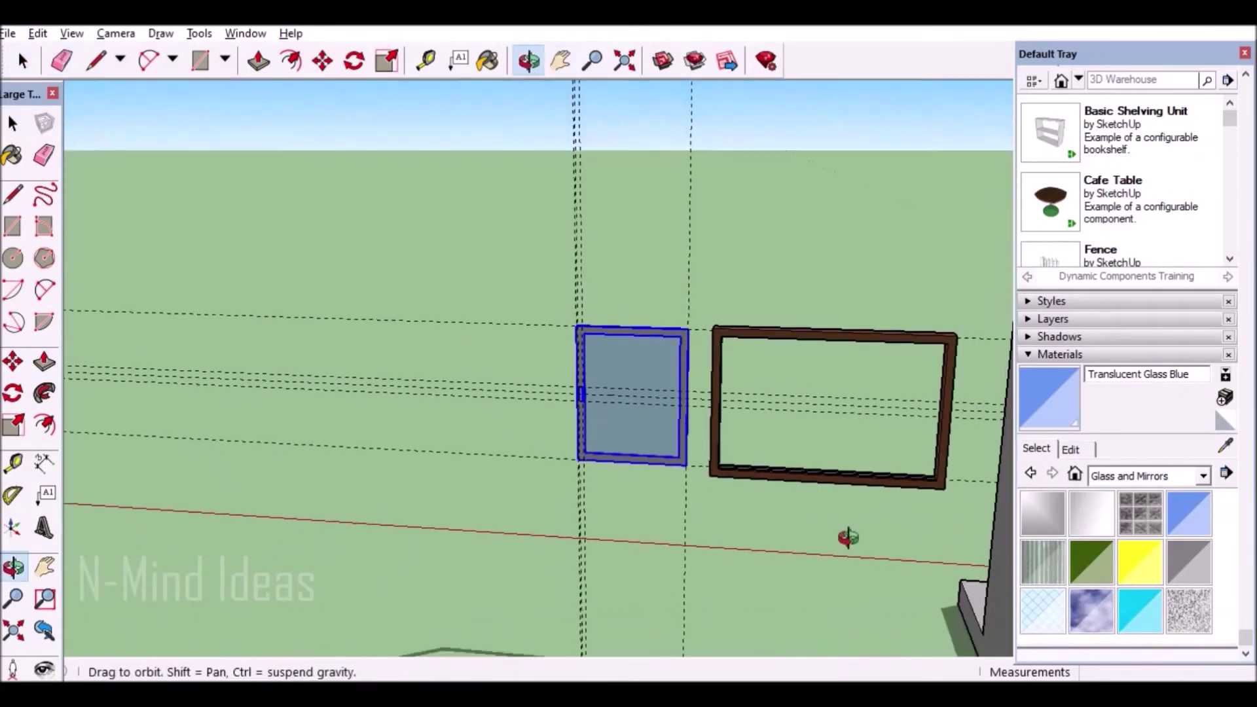
scroll(763, 478, up, 5)
mouse_move(764, 478)
middle_down()
mouse_move(685, 483)
mouse_move(716, 533)
middle_up()
scroll(718, 492, up, 2)
scroll(707, 581, up, 3)
Zoom and orbit so the brown frame's corner and the glass panel are both visible
scroll(693, 550, up, 1)
key(t)
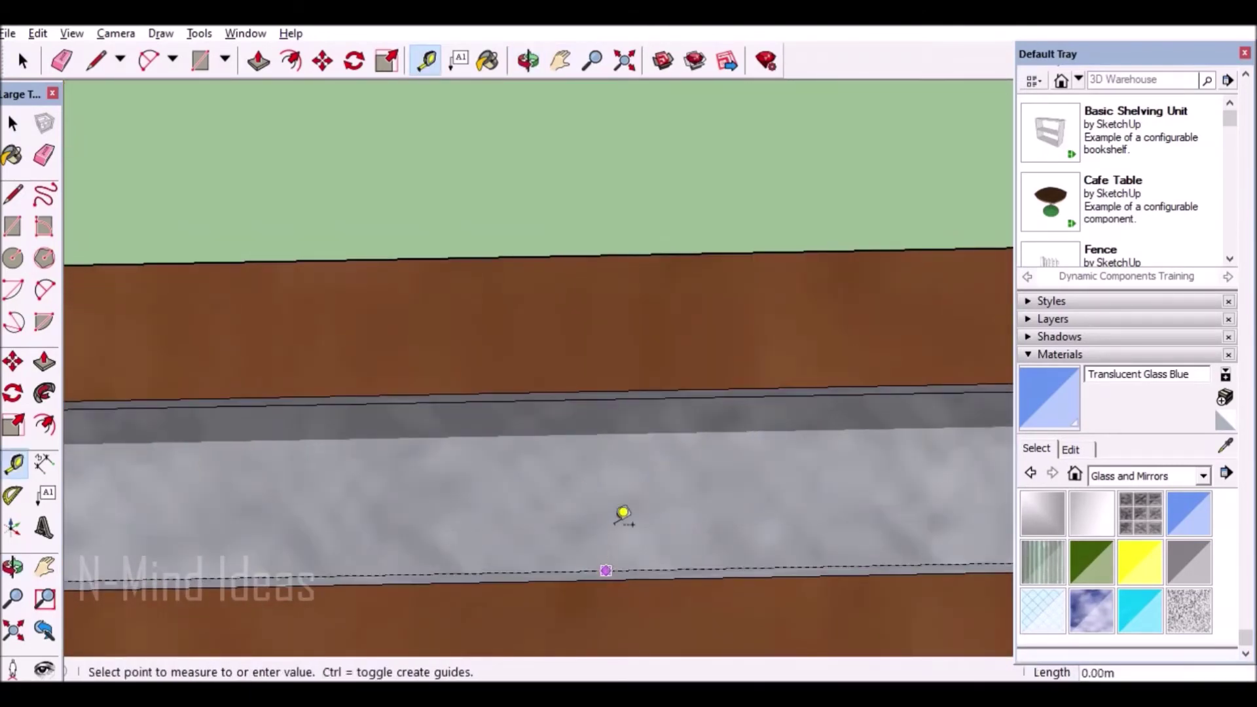
scroll(621, 482, down, 3)
middle_drag(621, 483, 663, 458)
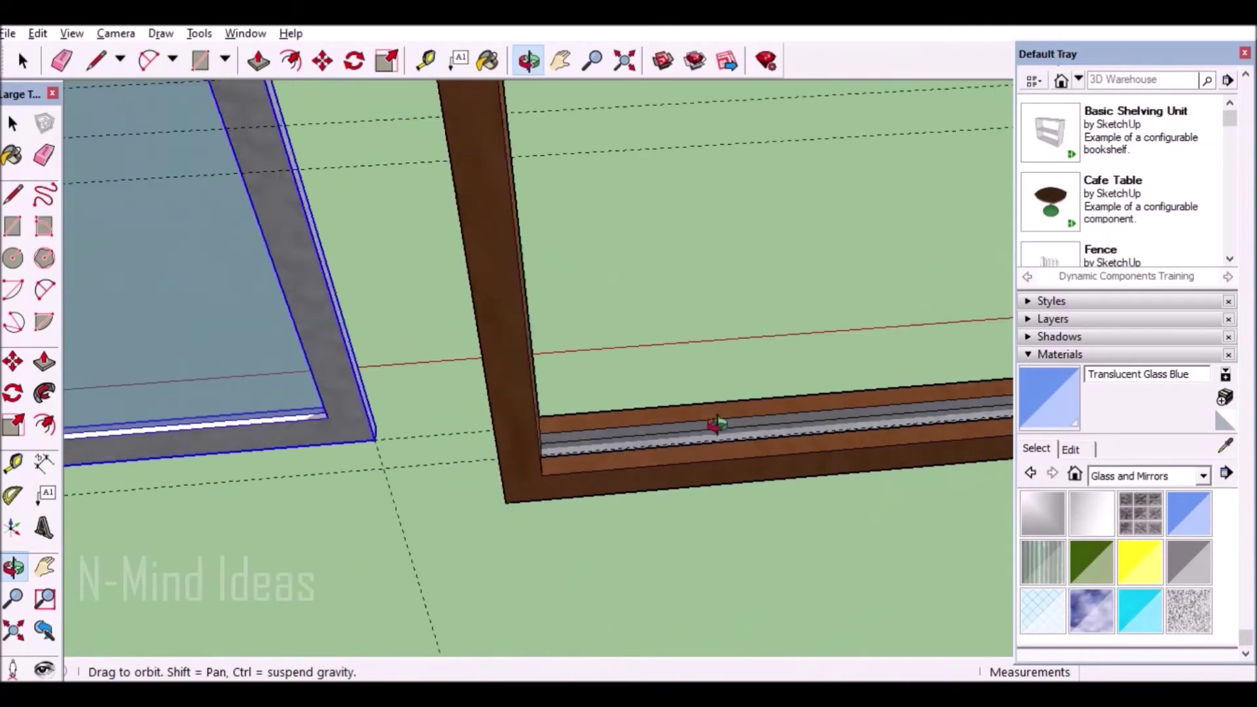
scroll(663, 458, down, 3)
Move the glass panel by its lower-left corner into the inner corner of the frame's left track
click(322, 60)
scroll(223, 401, up, 2)
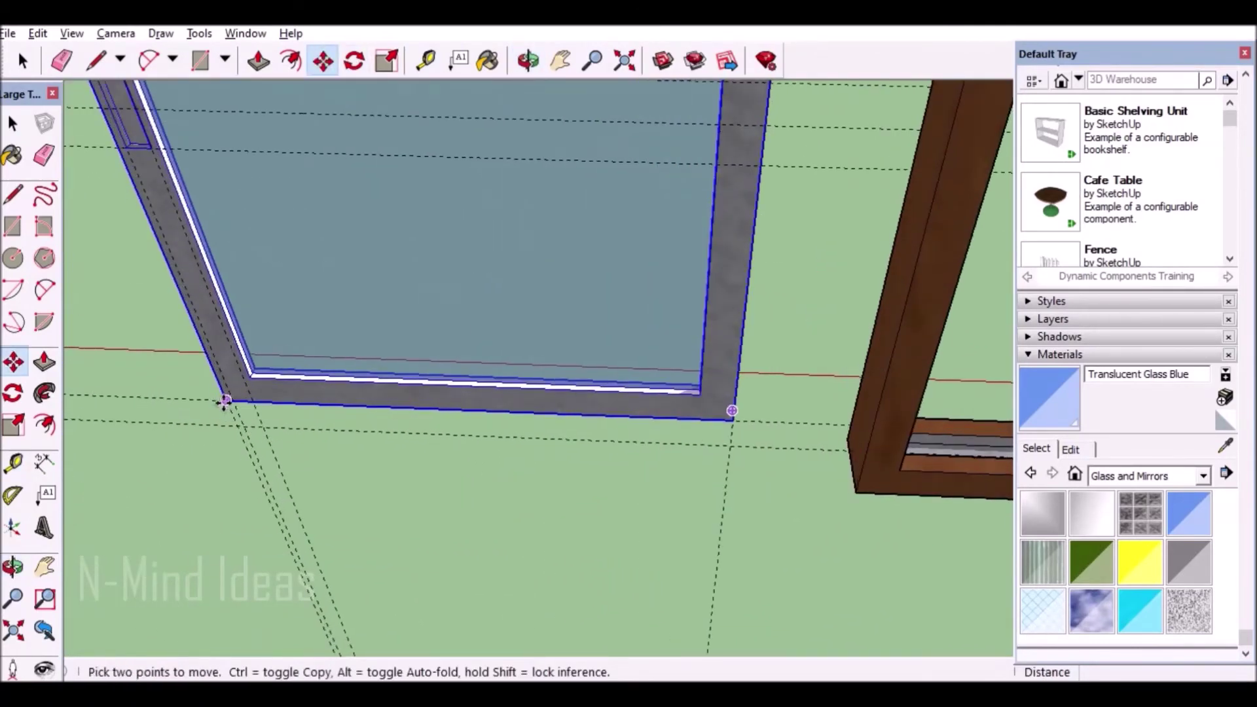
click(223, 400)
scroll(833, 440, up, 2)
scroll(528, 426, up, 2)
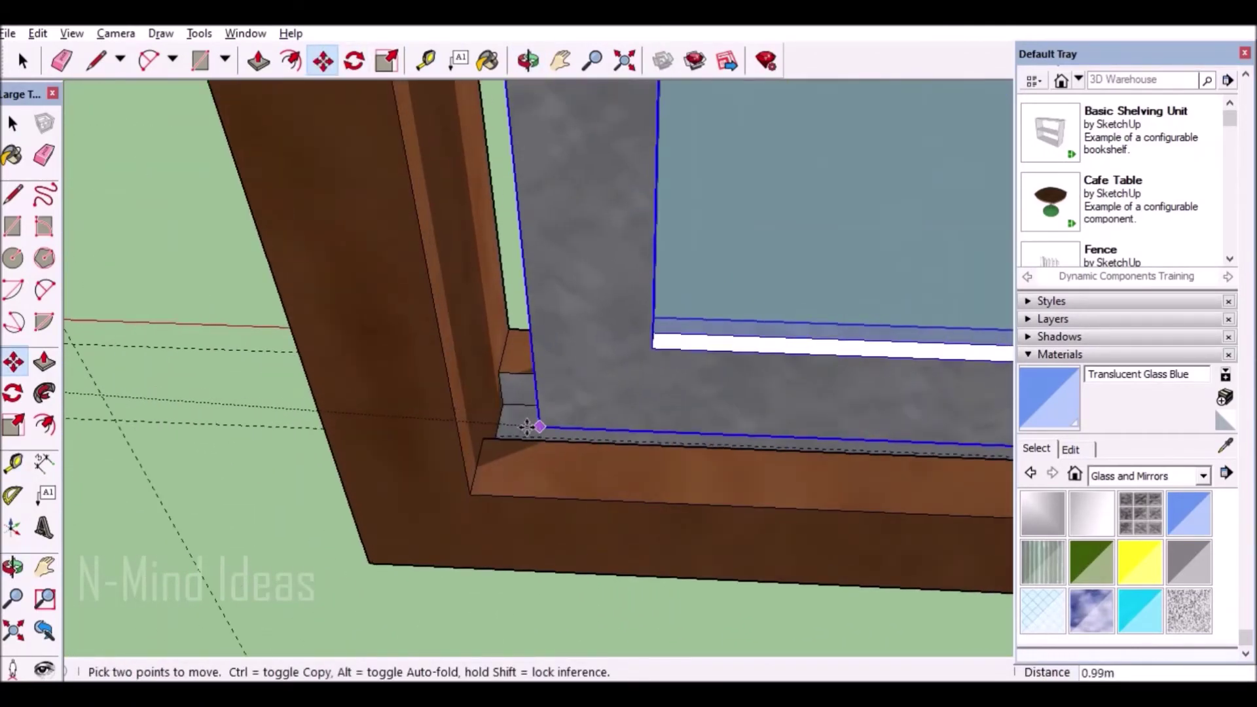
scroll(489, 434, up, 2)
scroll(490, 434, down, 1)
click(473, 440)
scroll(473, 441, down, 3)
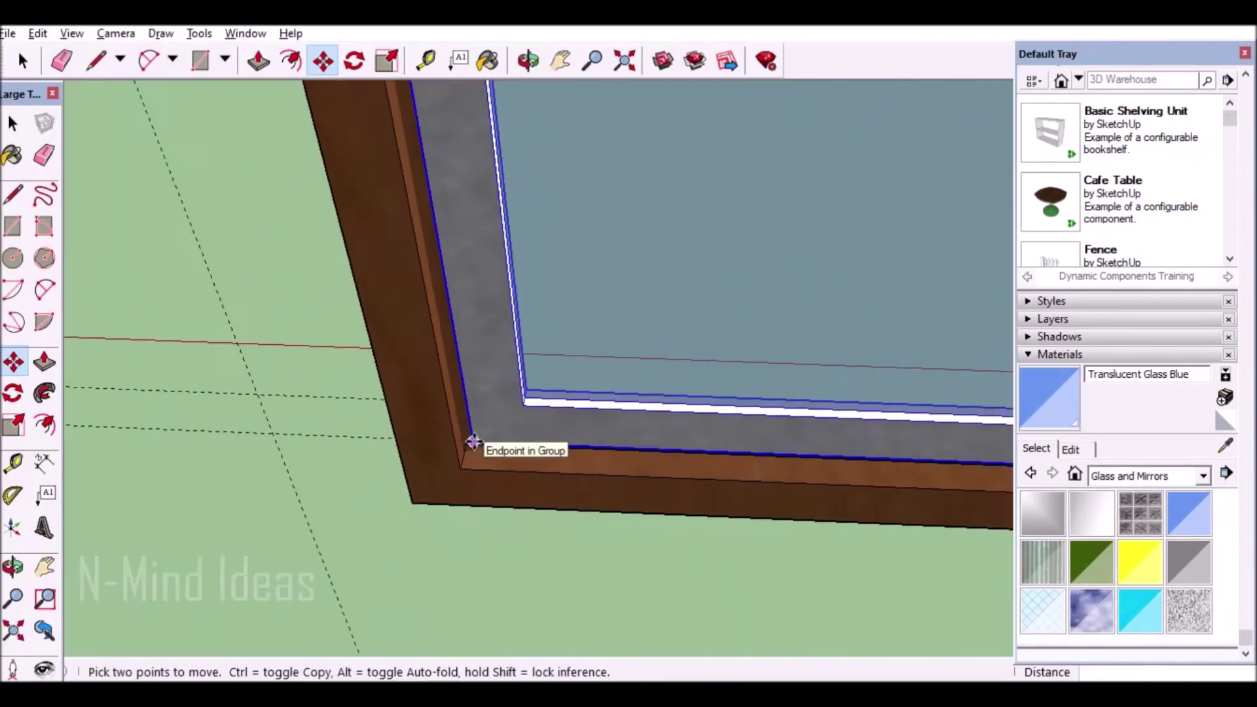
scroll(473, 443, down, 2)
mouse_move(473, 442)
middle_down()
mouse_move(640, 323)
mouse_move(682, 197)
mouse_move(651, 300)
middle_up()
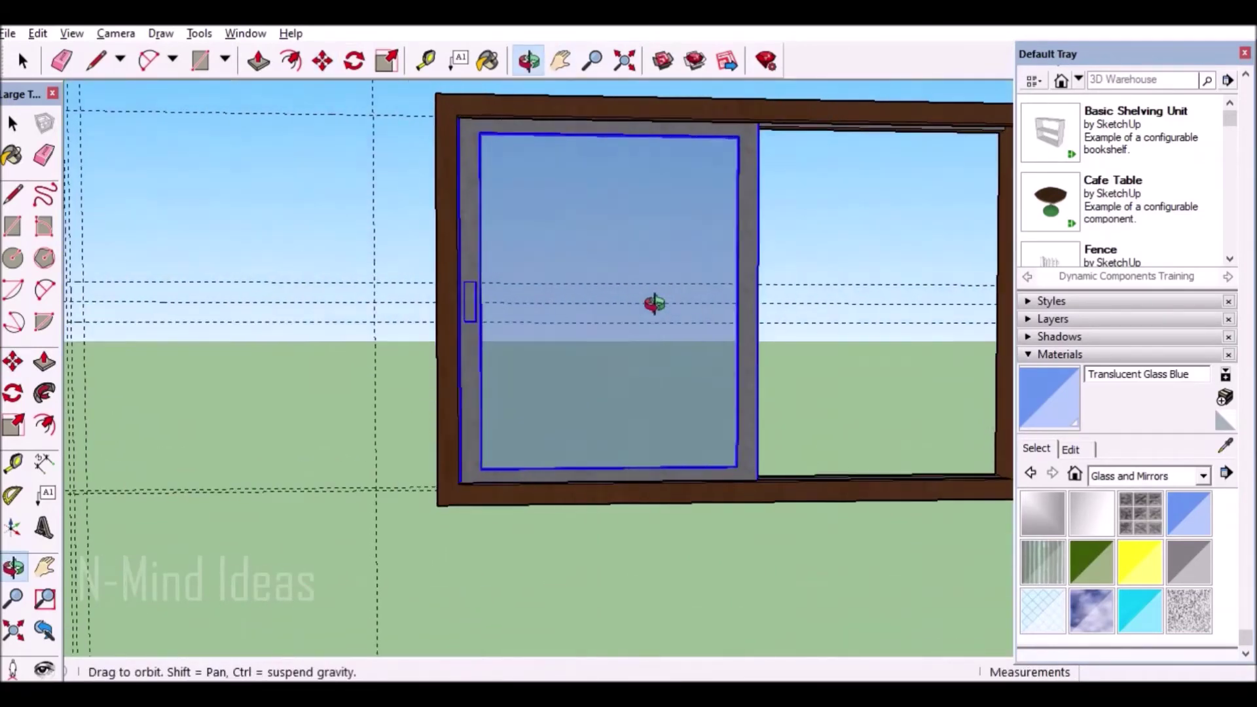
Copy the left glass panel, paste it into the frame, and flip the copy along the red axis
key(space)
scroll(347, 283, down, 2)
click(528, 60)
drag(623, 287, 638, 295)
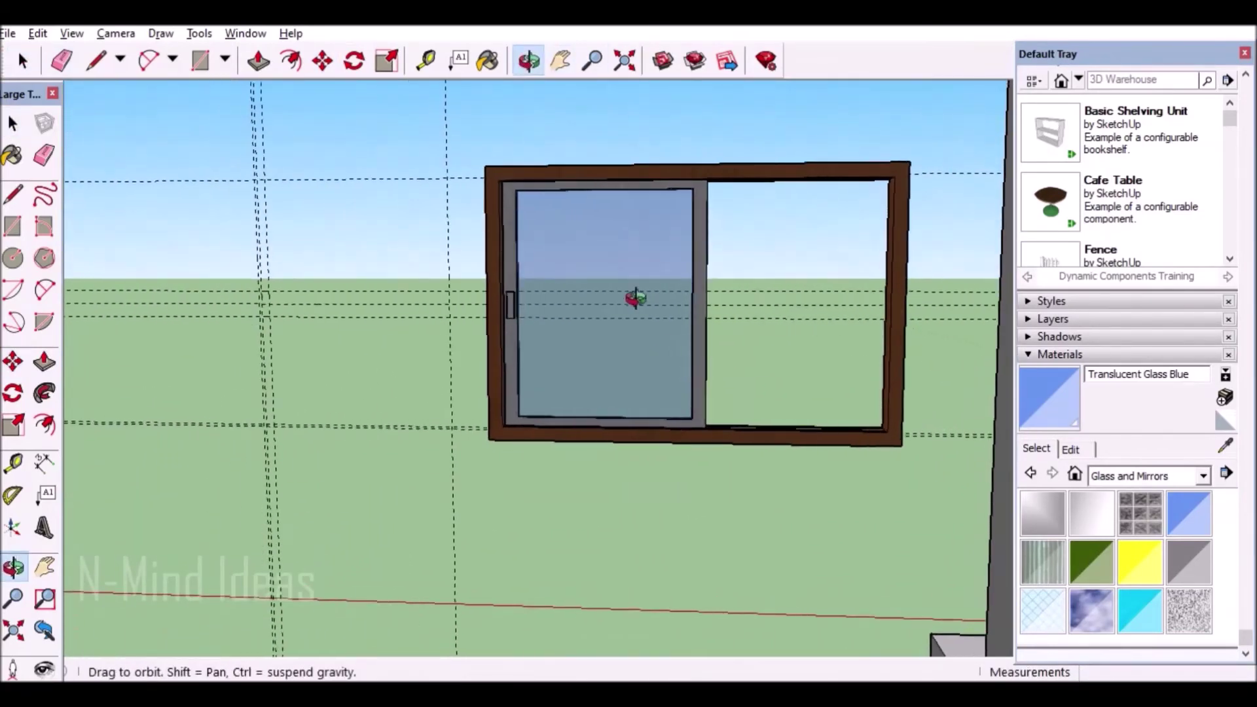
click(34, 59)
click(600, 304)
key(ctrl+c)
key(ctrl+v)
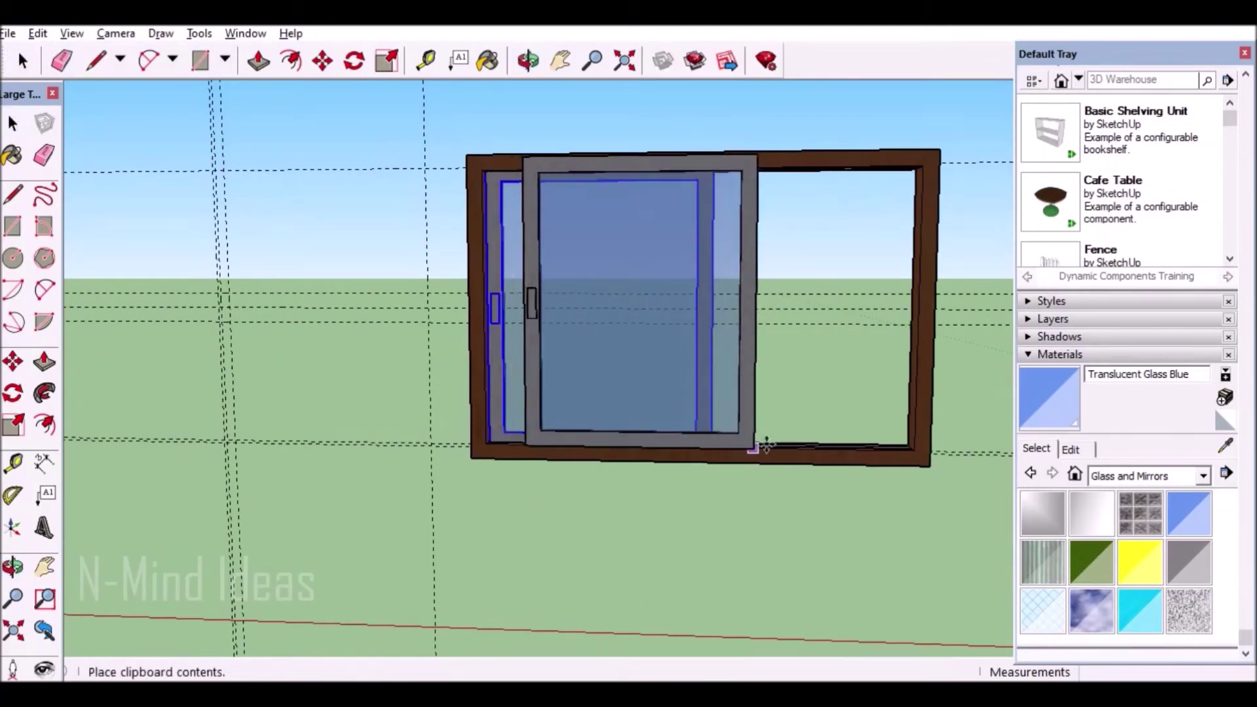
click(823, 447)
right_click(753, 347)
click(966, 598)
Move the pasted glass pane down onto the inner corner of the lower sill
mouse_move(785, 452)
middle_down()
mouse_move(840, 450)
mouse_move(719, 386)
middle_up()
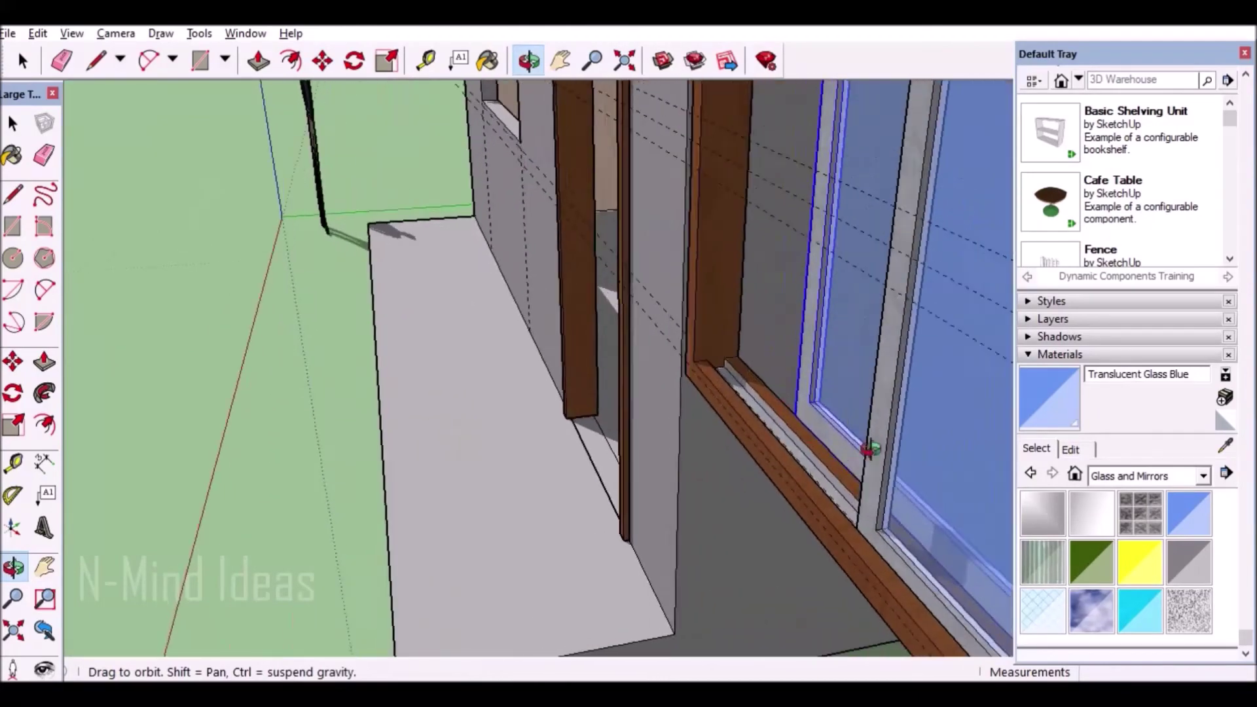
scroll(719, 386, up, 5)
scroll(713, 415, up, 5)
scroll(747, 454, up, 3)
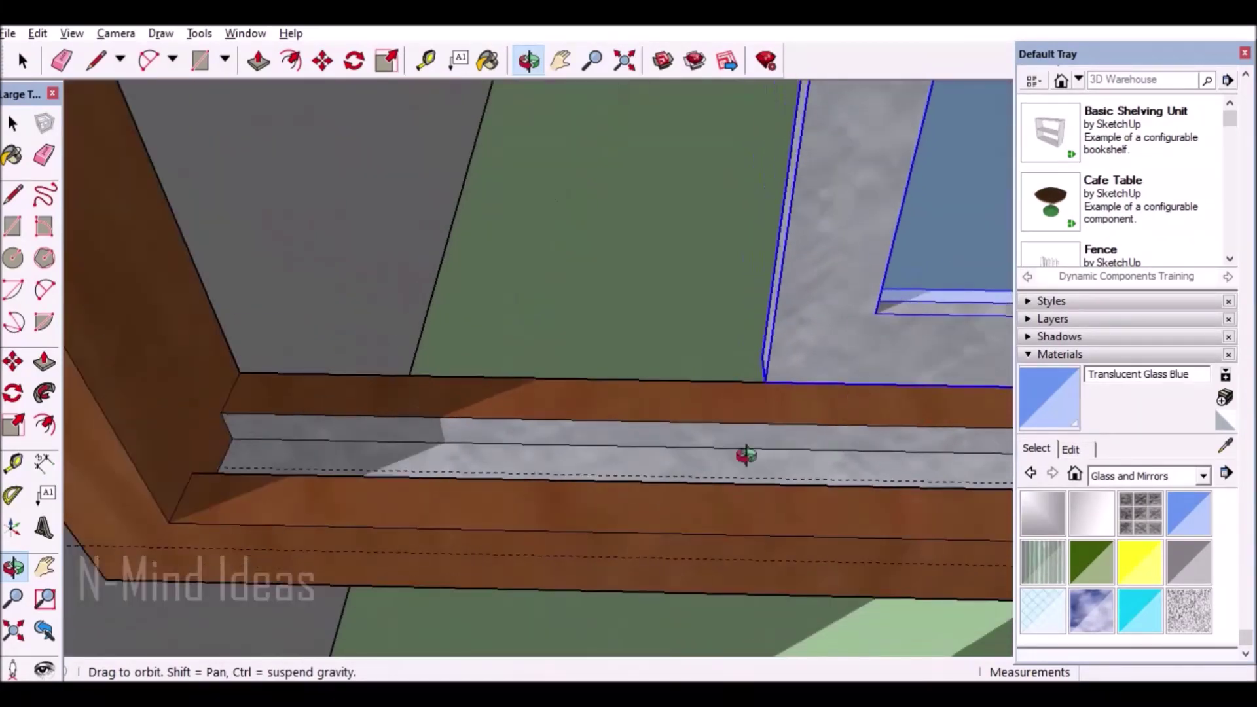
click(328, 68)
click(668, 429)
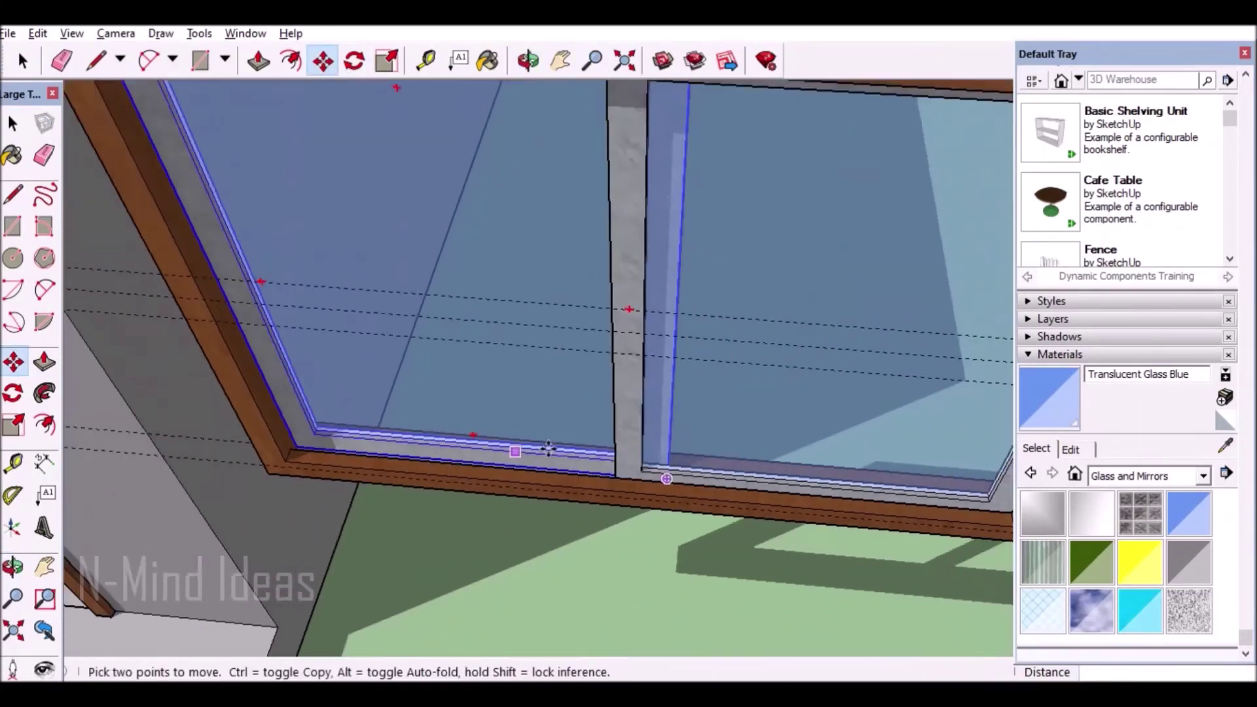
scroll(549, 450, down, 5)
mouse_move(598, 393)
middle_down()
mouse_move(677, 209)
mouse_move(642, 171)
middle_up()
click(23, 61)
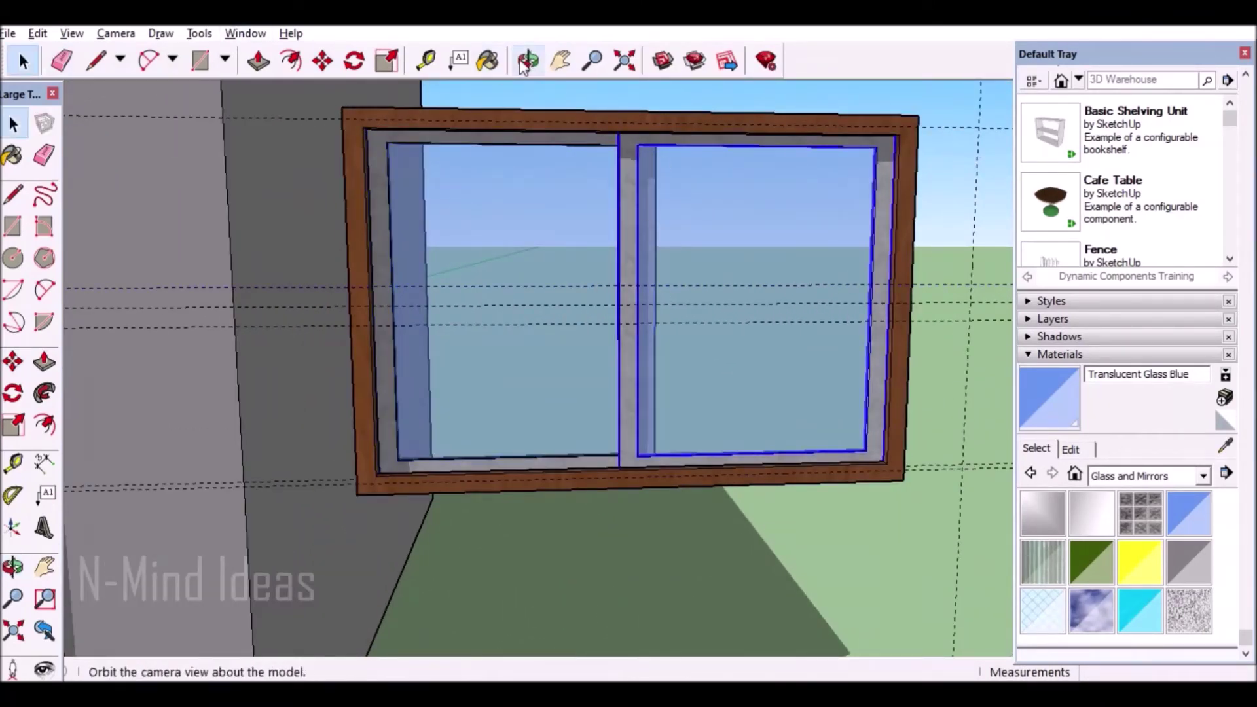
Scale the right glass pane to 0.97 along the red axis so it fits the frame
click(528, 61)
scroll(786, 225, up, 3)
click(387, 61)
scroll(529, 347, up, 3)
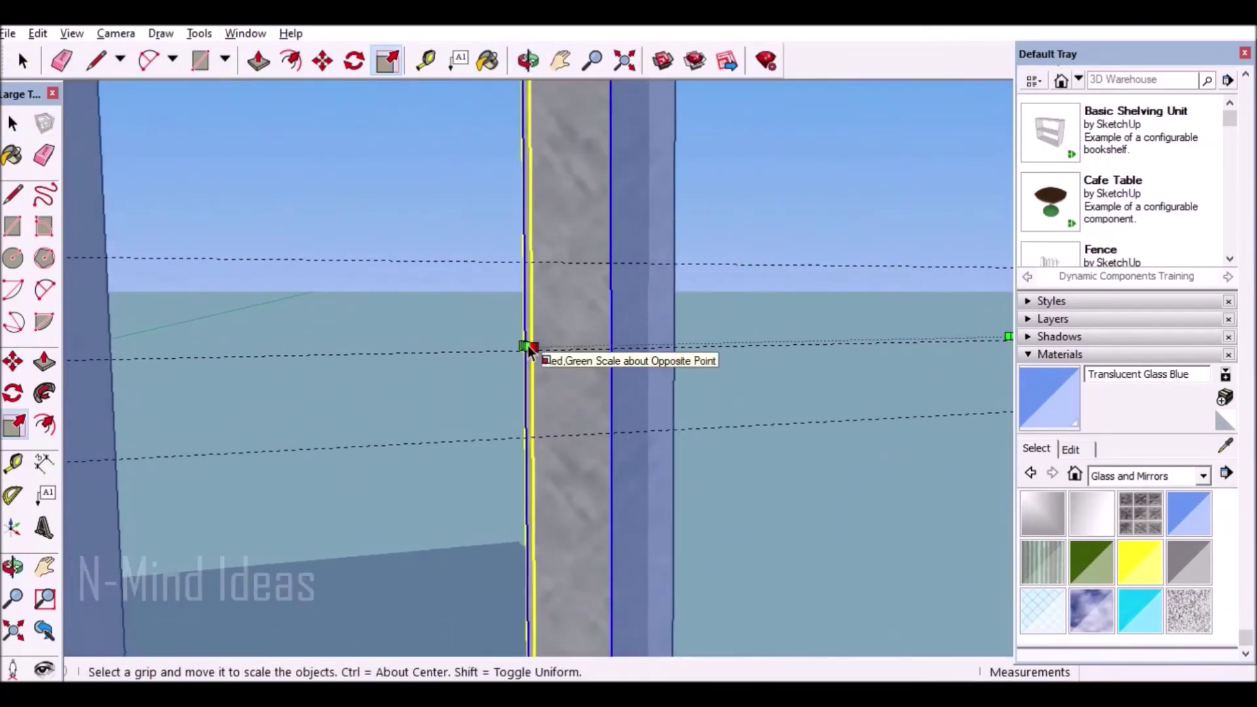
scroll(531, 345, up, 2)
click(532, 345)
scroll(543, 345, down, 3)
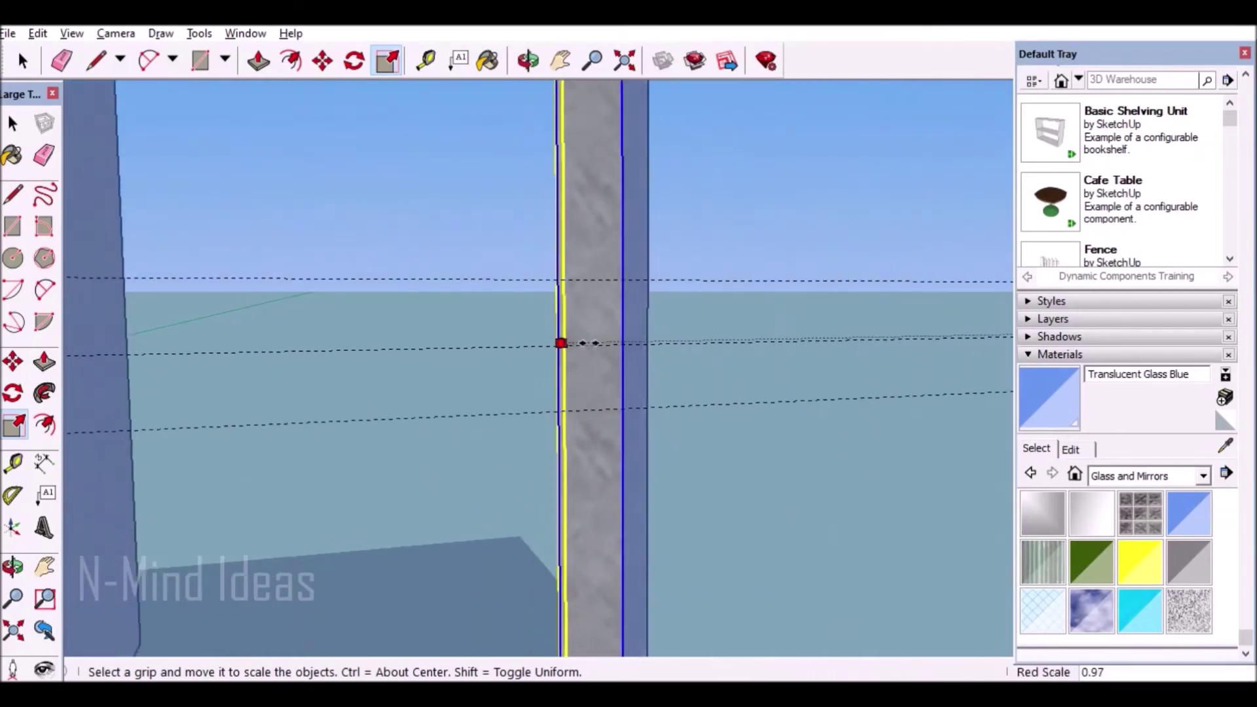
scroll(600, 390, down, 5)
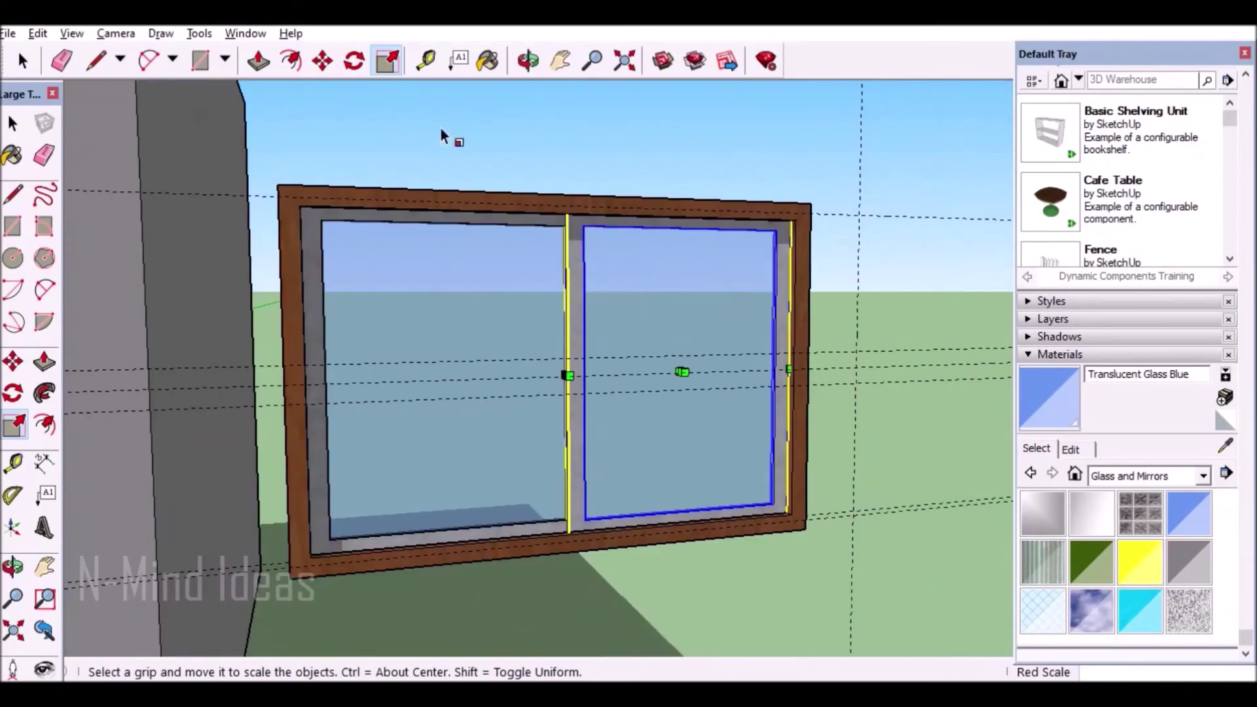
Check the window's fit from a frontal angle, erase the guide lines, and close the Default Tray
key(o)
mouse_move(629, 382)
mouse_down()
mouse_move(550, 387)
mouse_move(683, 389)
mouse_move(72, 80)
mouse_up()
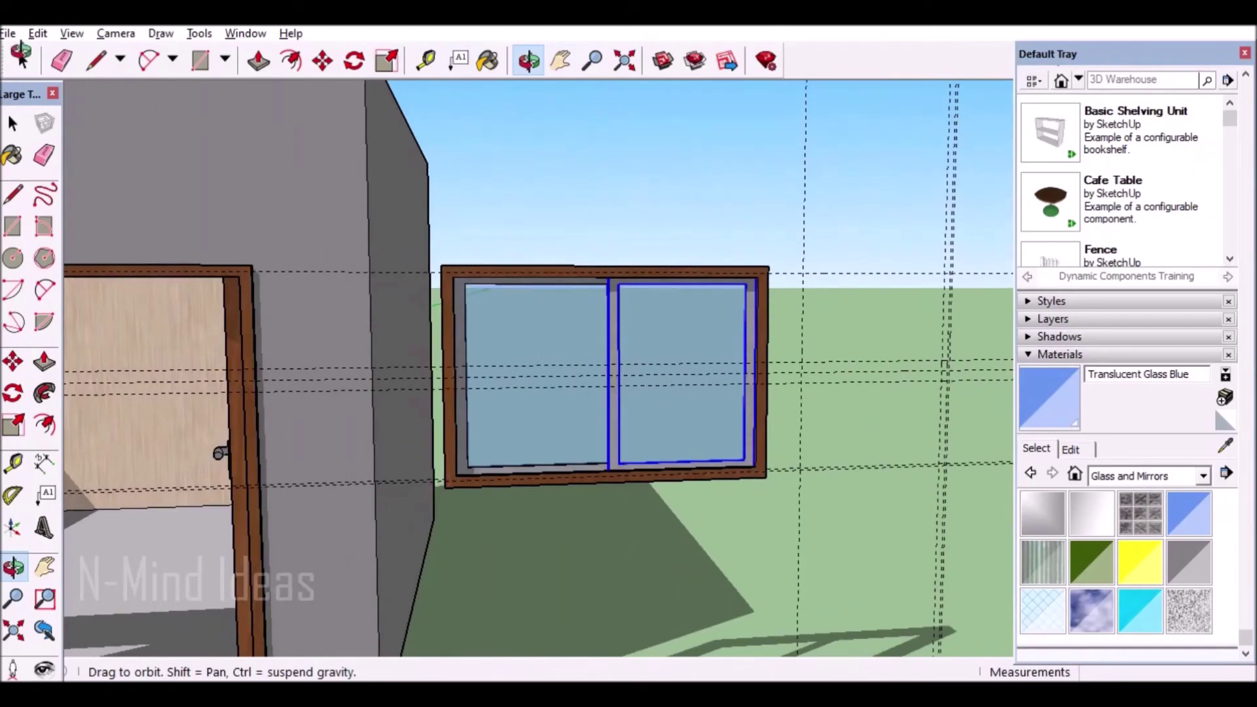
scroll(616, 286, down, 5)
key(e)
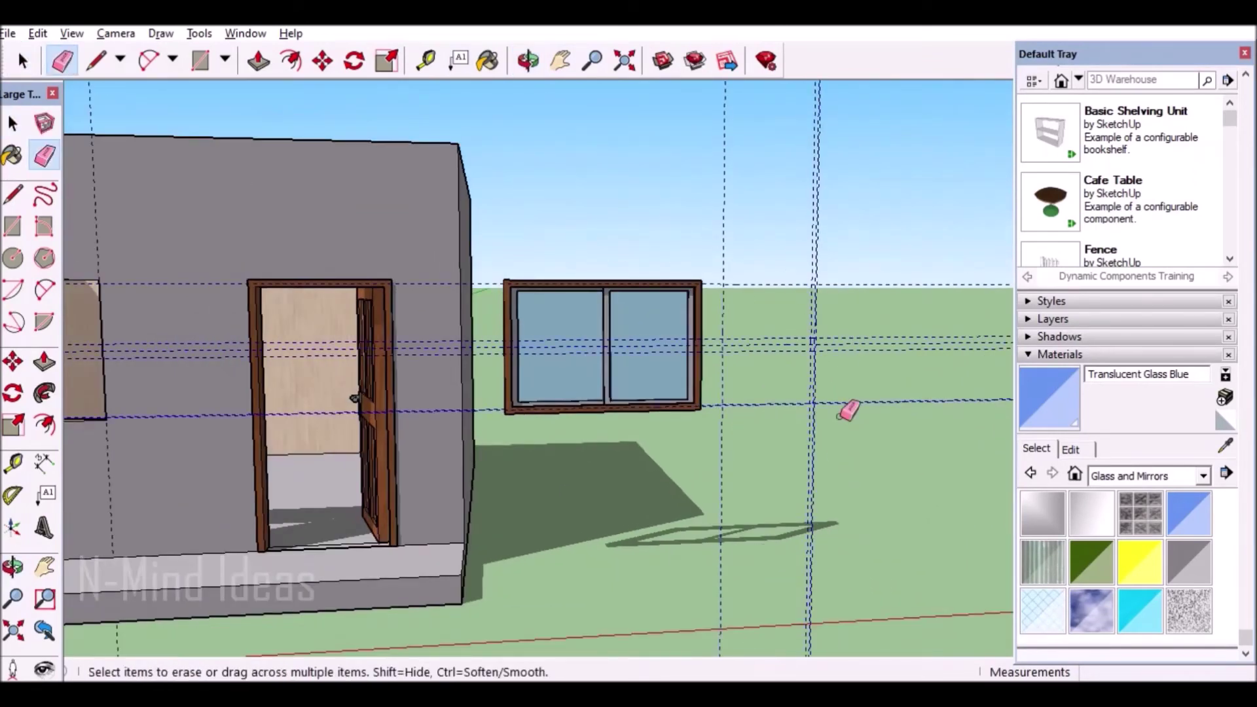
scroll(849, 410, down, 3)
click(527, 61)
drag(459, 262, 334, 107)
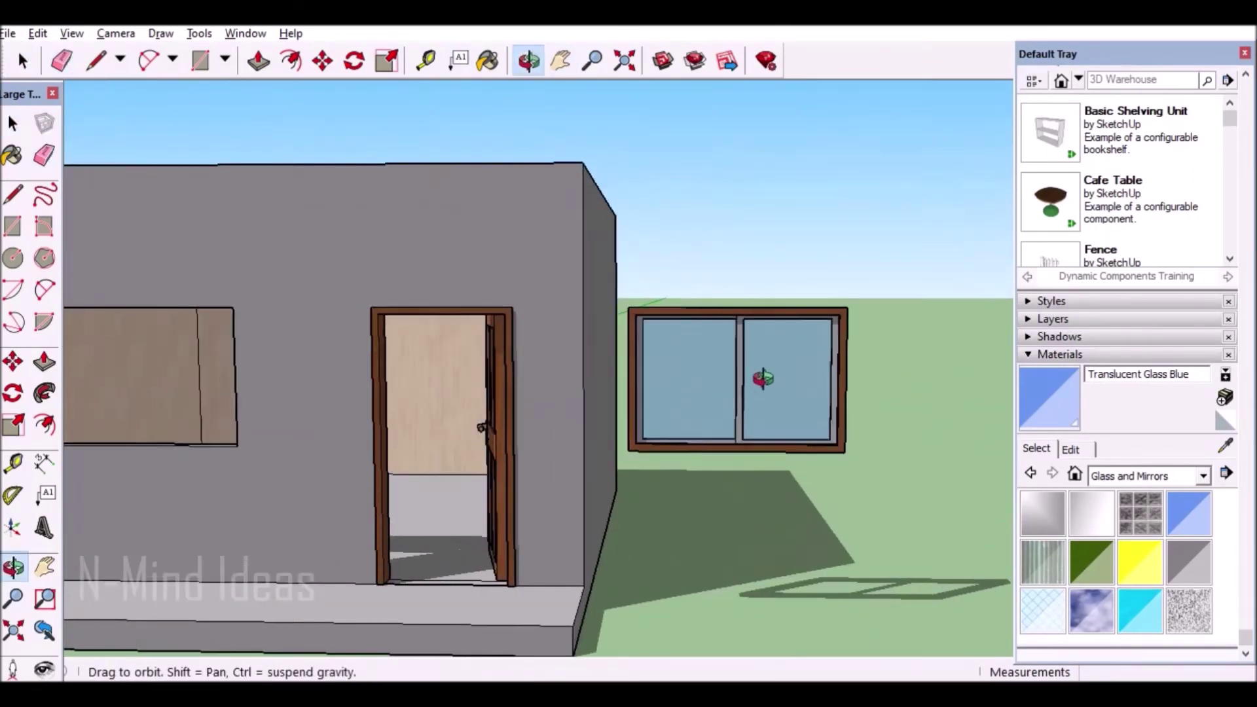
click(562, 61)
drag(655, 393, 758, 457)
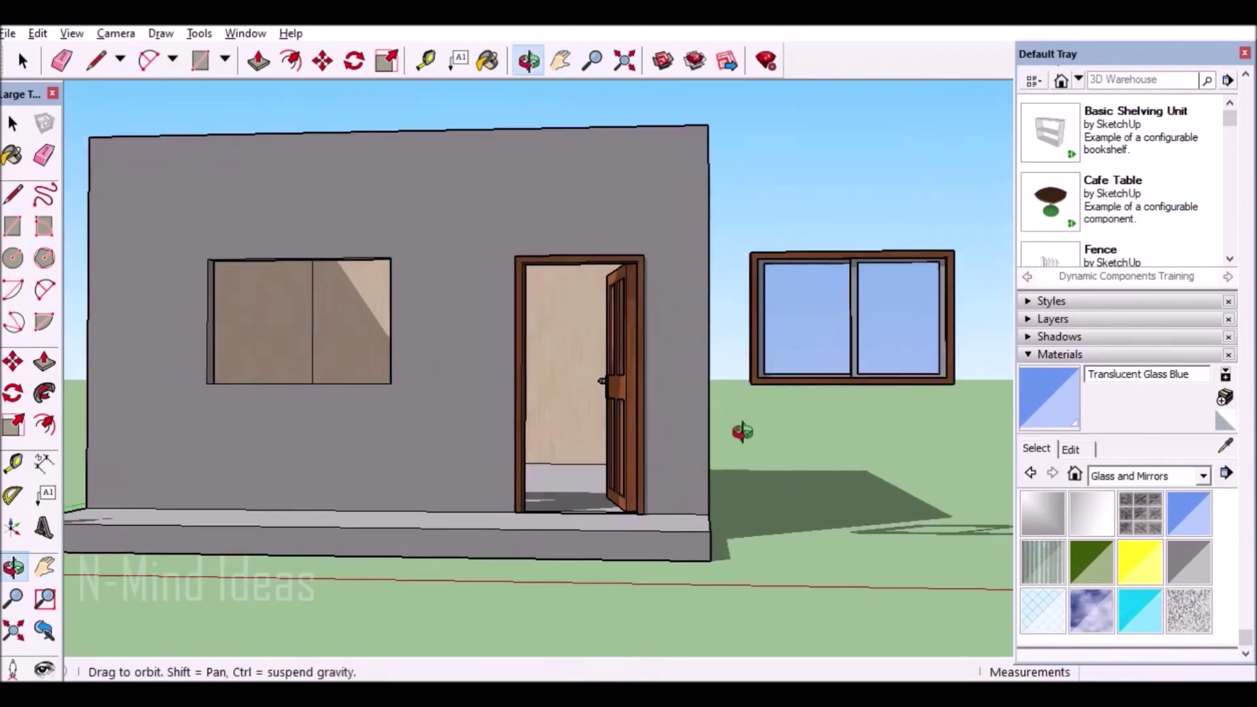
click(1245, 53)
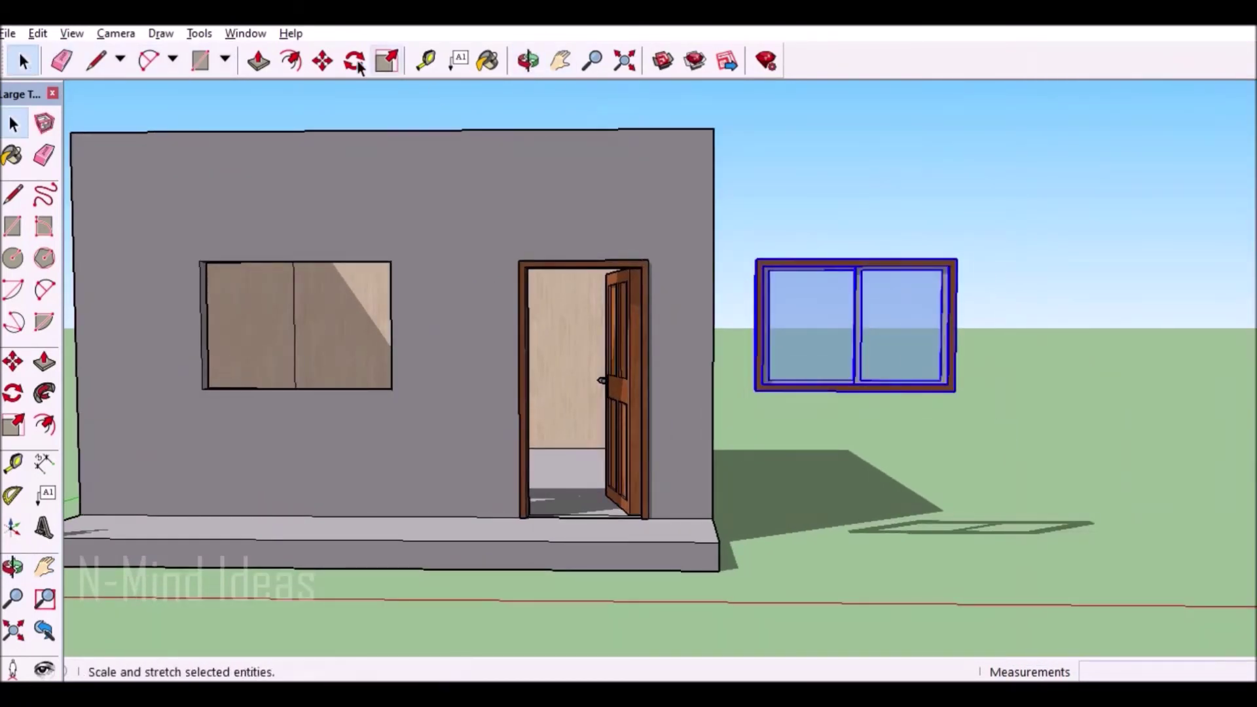
Move the two-pane window group into the house wall's opening beside the open door
click(323, 60)
scroll(762, 390, down, 1)
click(764, 391)
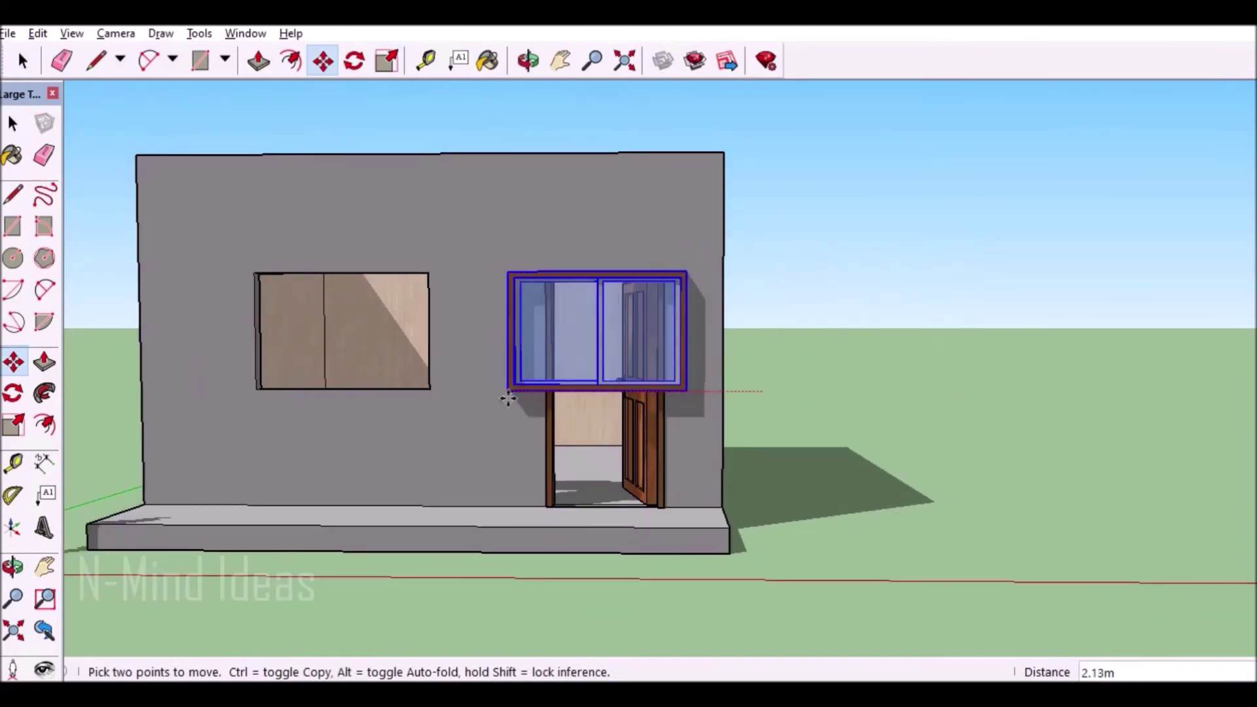
scroll(262, 387, up, 3)
scroll(259, 413, up, 2)
scroll(259, 414, up, 2)
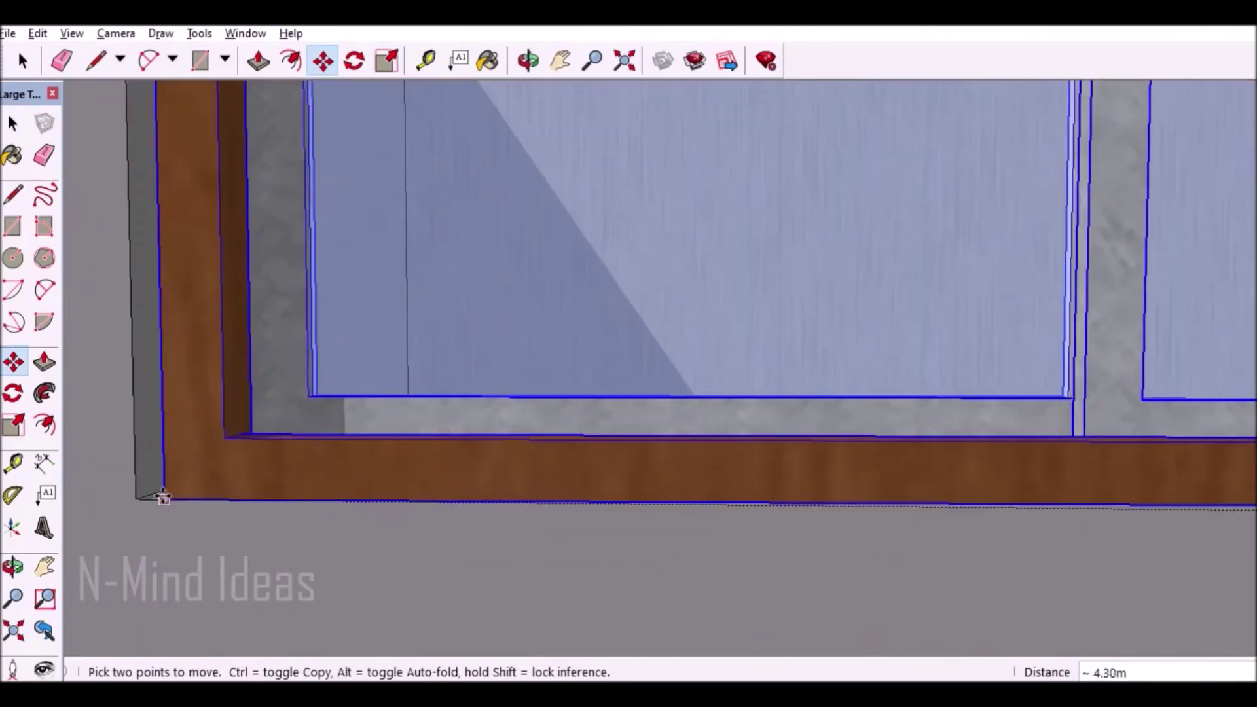
scroll(262, 539, down, 2)
scroll(555, 494, down, 2)
scroll(555, 494, down, 3)
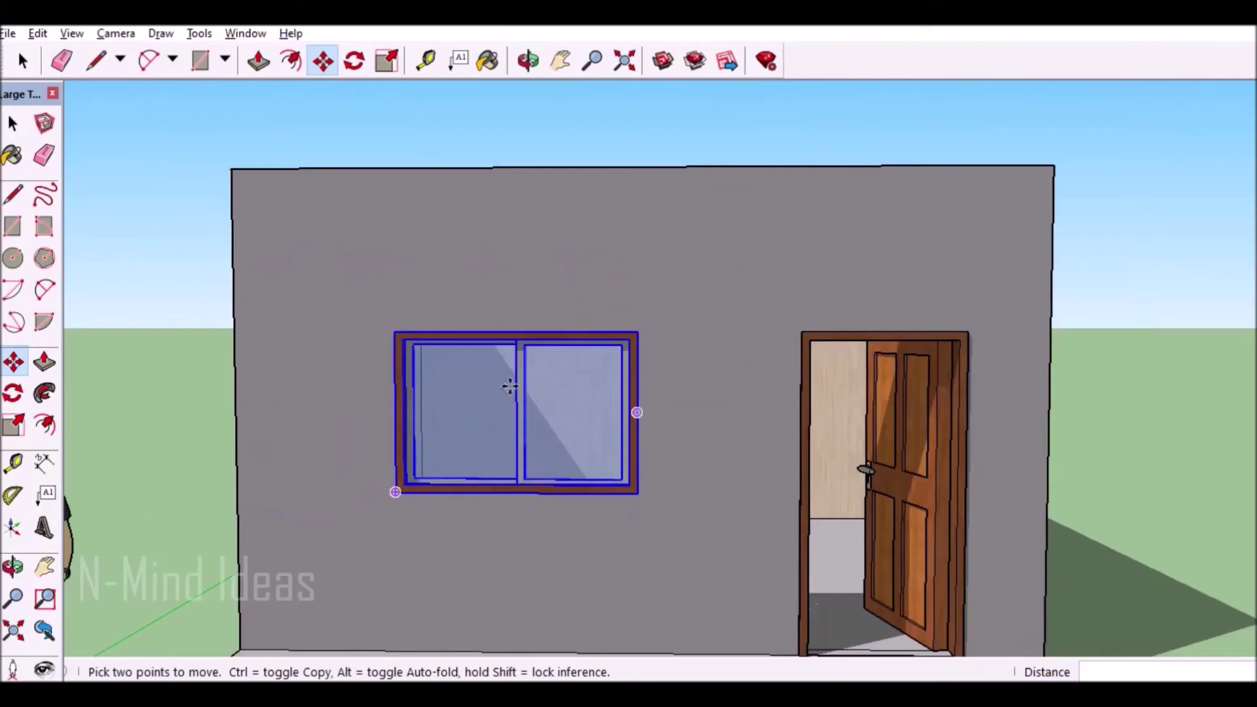
key(space)
click(528, 60)
mouse_move(642, 431)
mouse_down()
mouse_move(517, 226)
mouse_move(505, 393)
mouse_move(589, 415)
mouse_move(483, 387)
mouse_move(597, 403)
mouse_move(603, 387)
mouse_move(530, 163)
mouse_up()
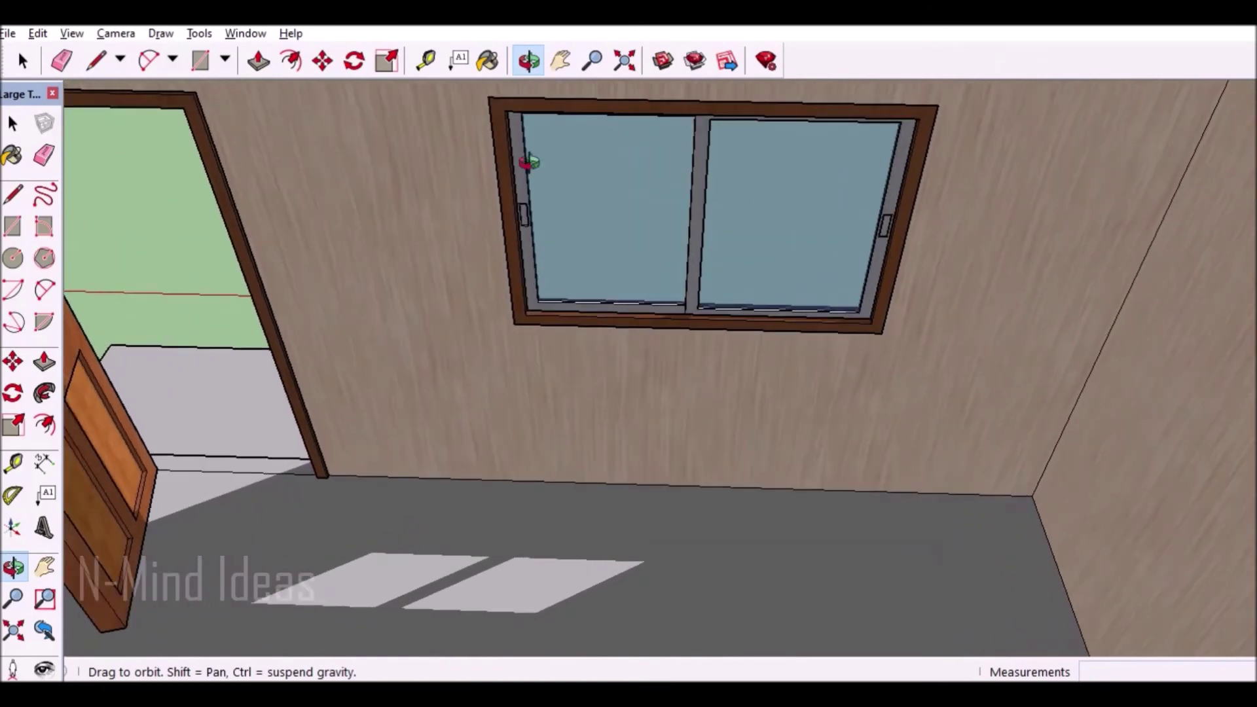
Slide the left glass pane 0.36 m to the right along its track, then back left
drag(627, 300, 629, 235)
shift+middle_drag(603, 258, 603, 291)
click(322, 61)
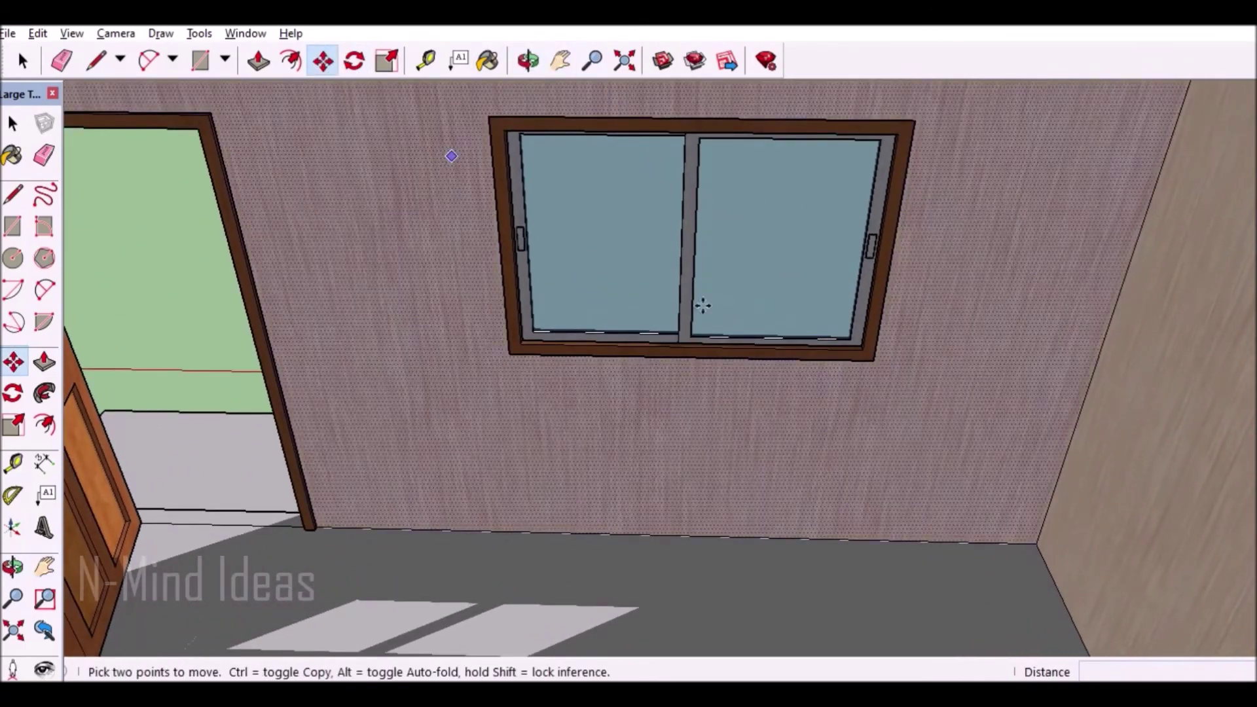
click(571, 254)
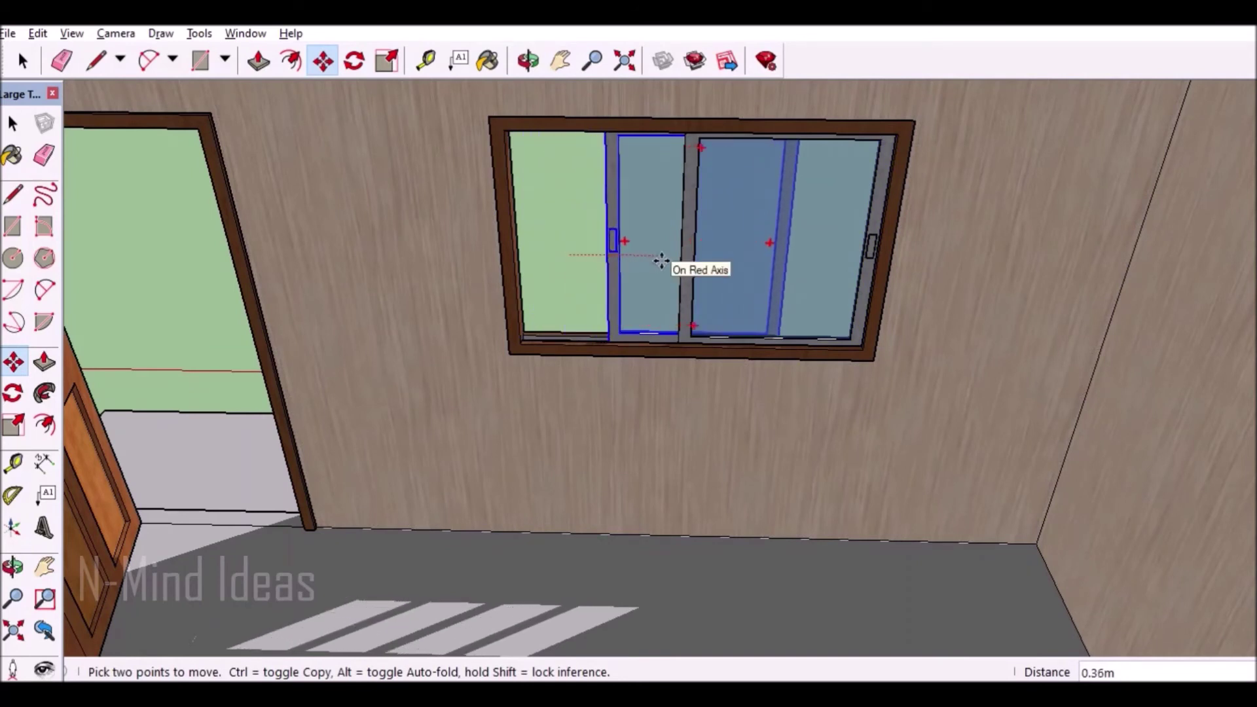
click(739, 257)
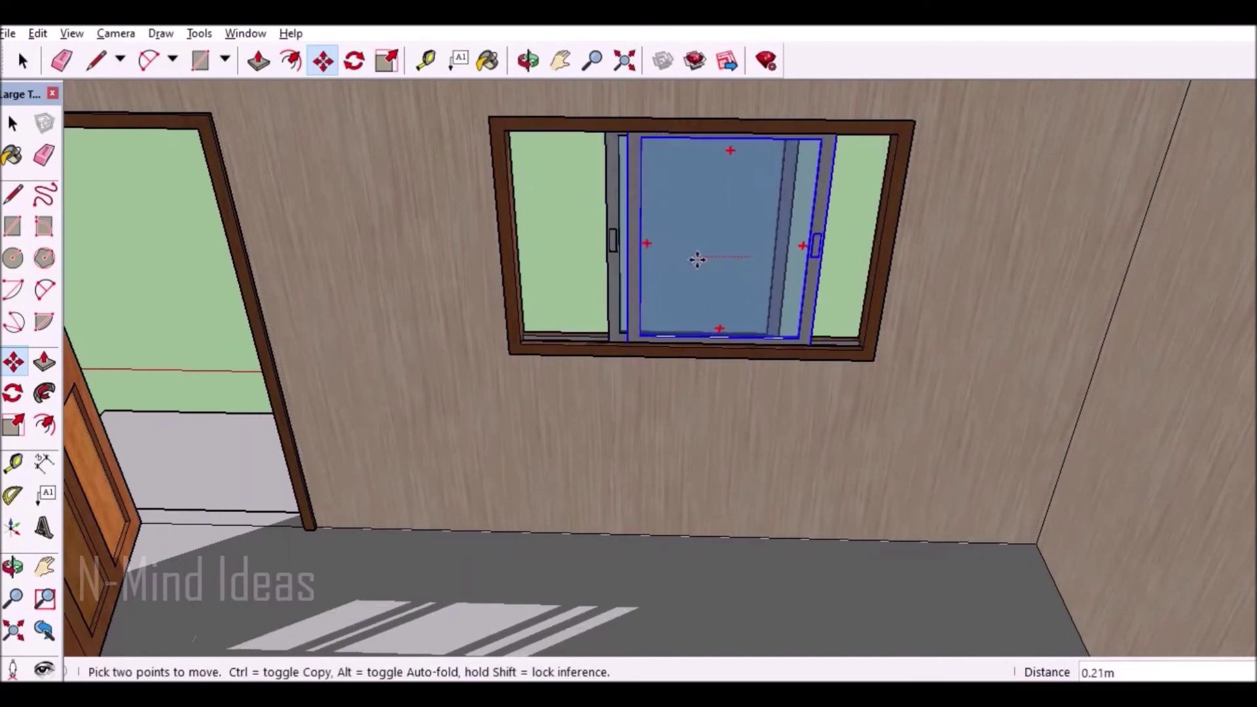
Undo the last pane movement and orbit to an overhead view of the house
mouse_move(651, 383)
mouse_down()
mouse_move(665, 396)
mouse_move(561, 112)
mouse_up()
click(561, 60)
drag(693, 373, 682, 460)
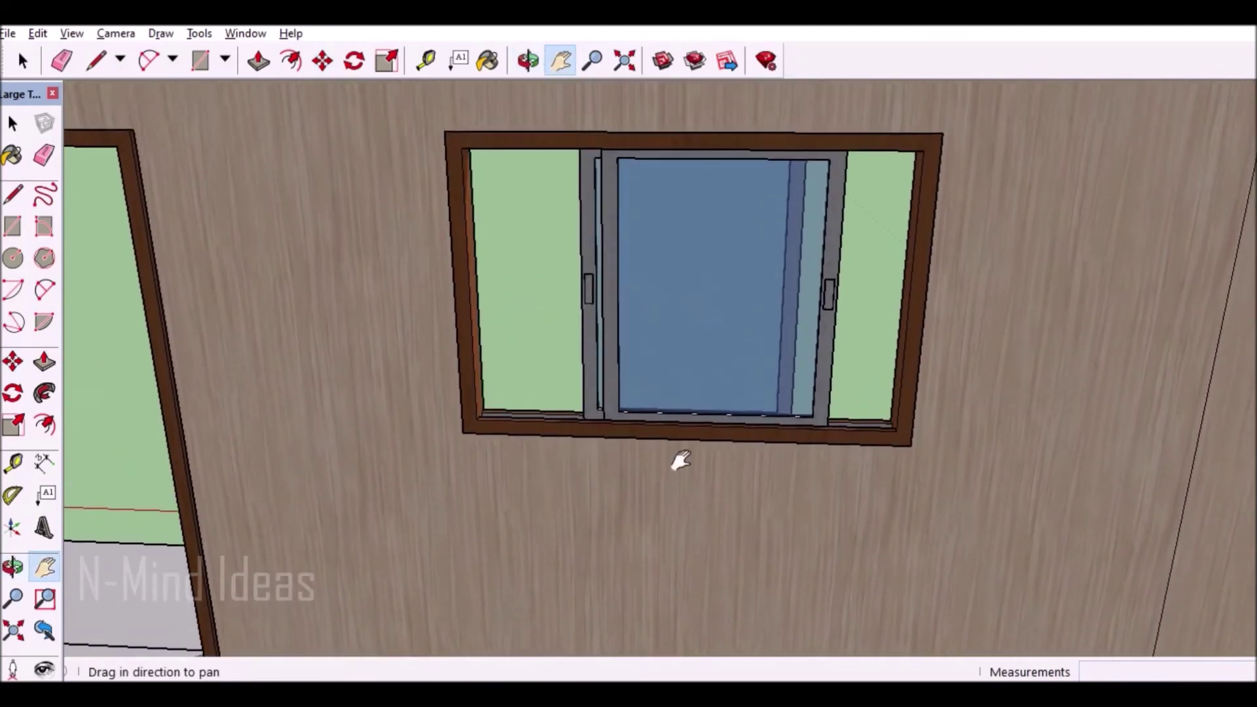
key(ctrl+z)
key(ctrl+z)
key(ctrl+z)
key(ctrl+z)
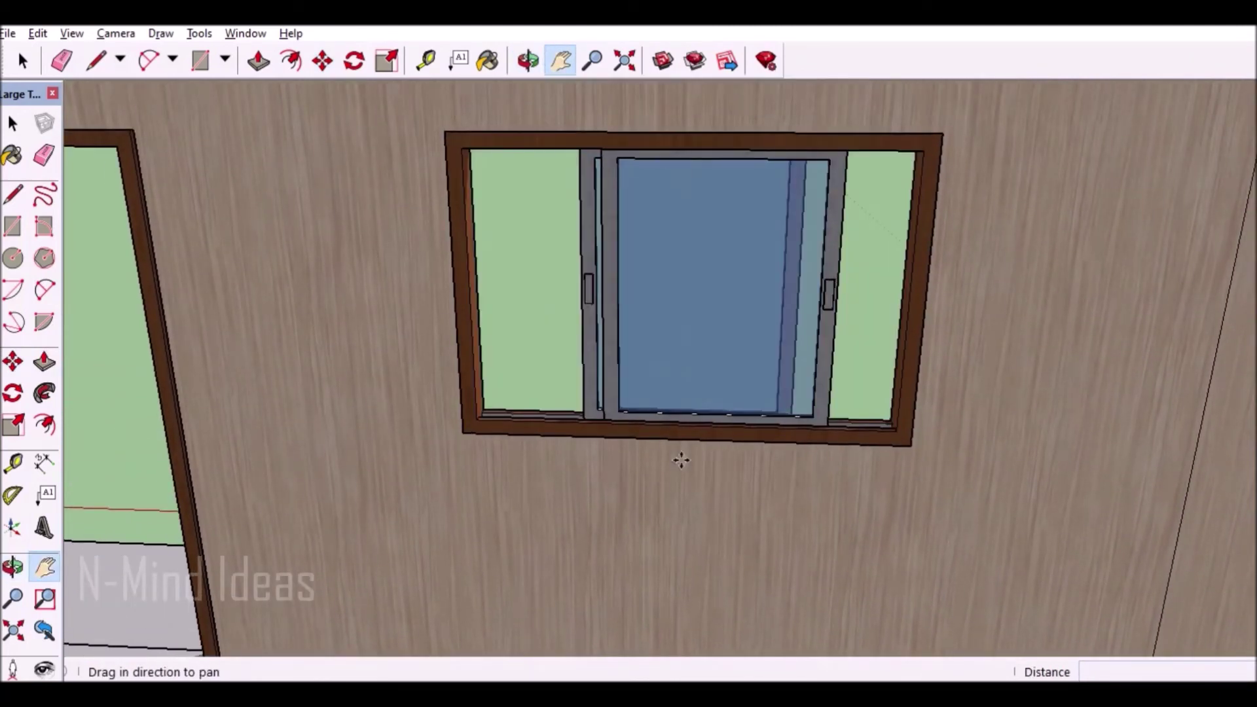
click(532, 63)
mouse_move(808, 561)
mouse_down()
mouse_move(764, 443)
mouse_move(806, 399)
mouse_move(777, 386)
mouse_move(1052, 176)
mouse_up()
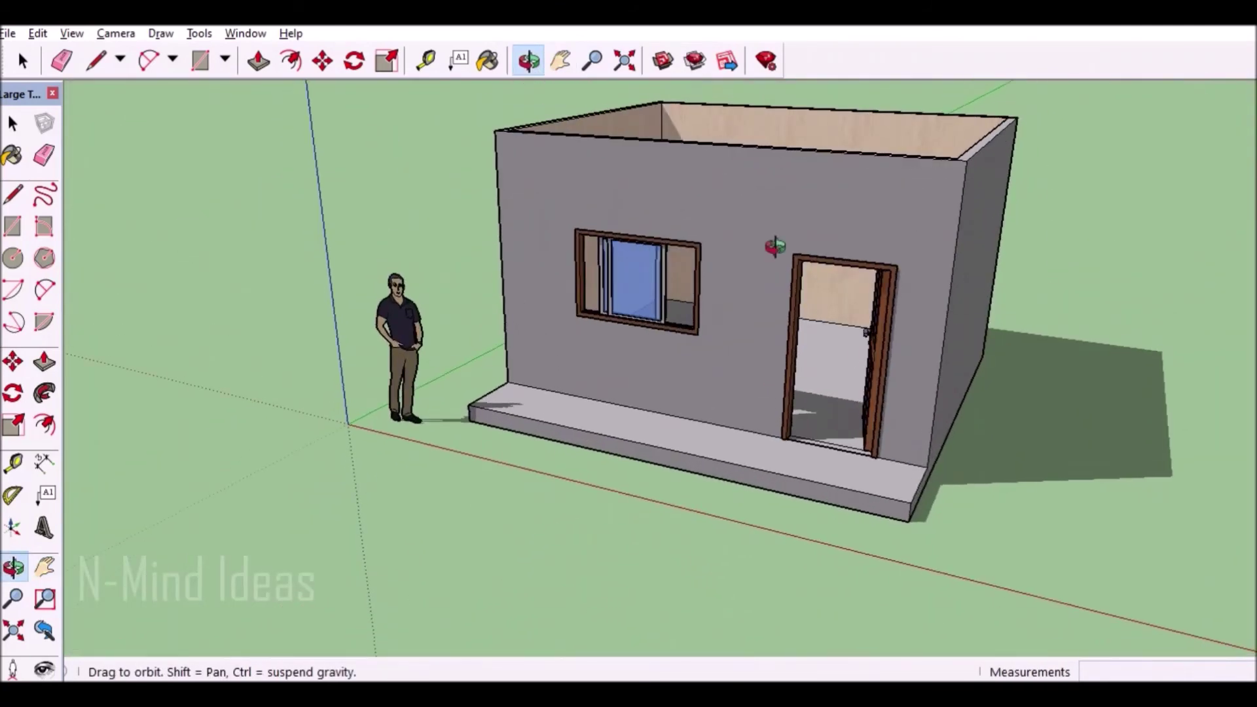
mouse_move(703, 253)
mouse_down()
mouse_move(699, 233)
mouse_move(878, 205)
mouse_move(923, 174)
mouse_move(906, 168)
mouse_up()
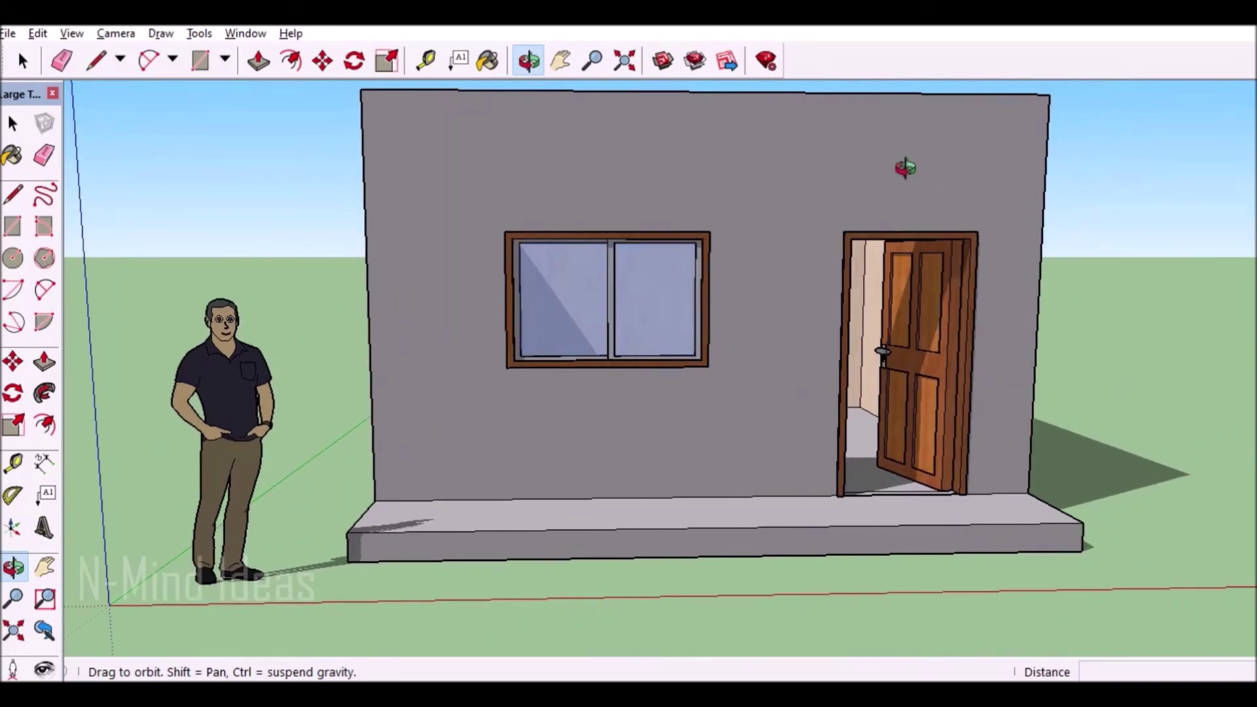
mouse_move(778, 328)
mouse_down()
mouse_move(595, 329)
mouse_move(570, 309)
mouse_up()
scroll(577, 329, up, 3)
scroll(678, 341, up, 2)
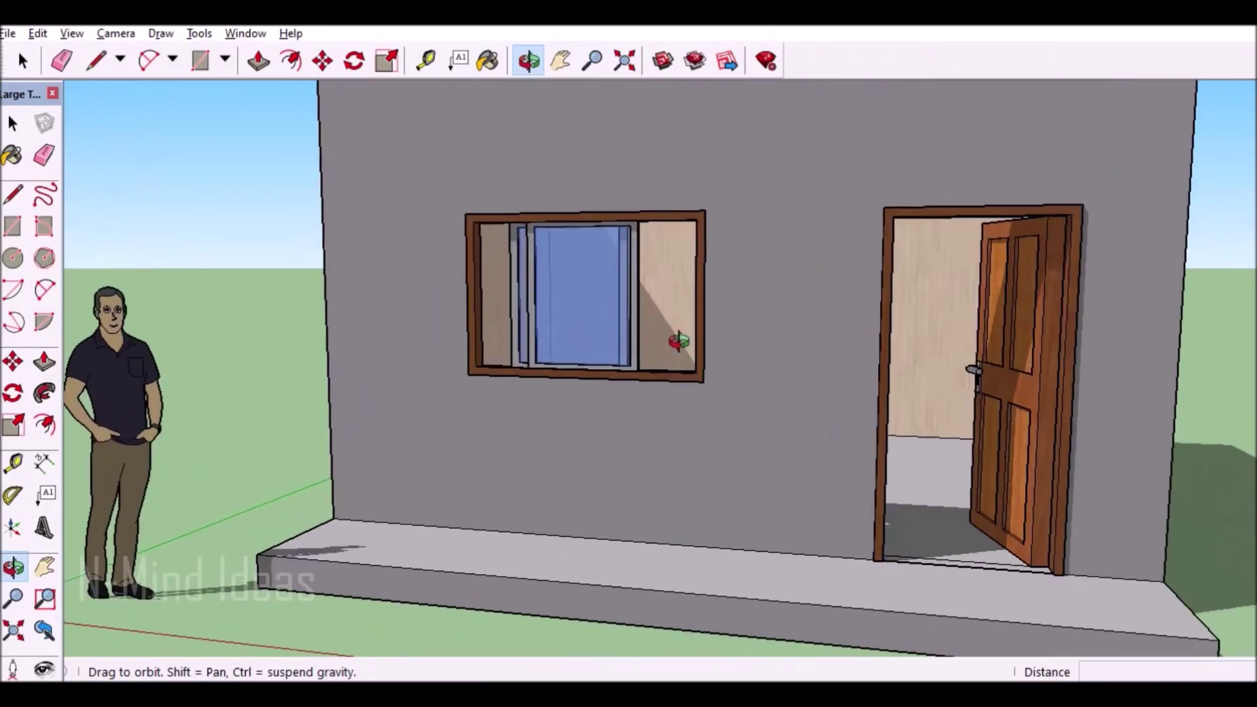
mouse_move(662, 347)
mouse_down()
mouse_move(836, 329)
mouse_move(714, 337)
mouse_up()
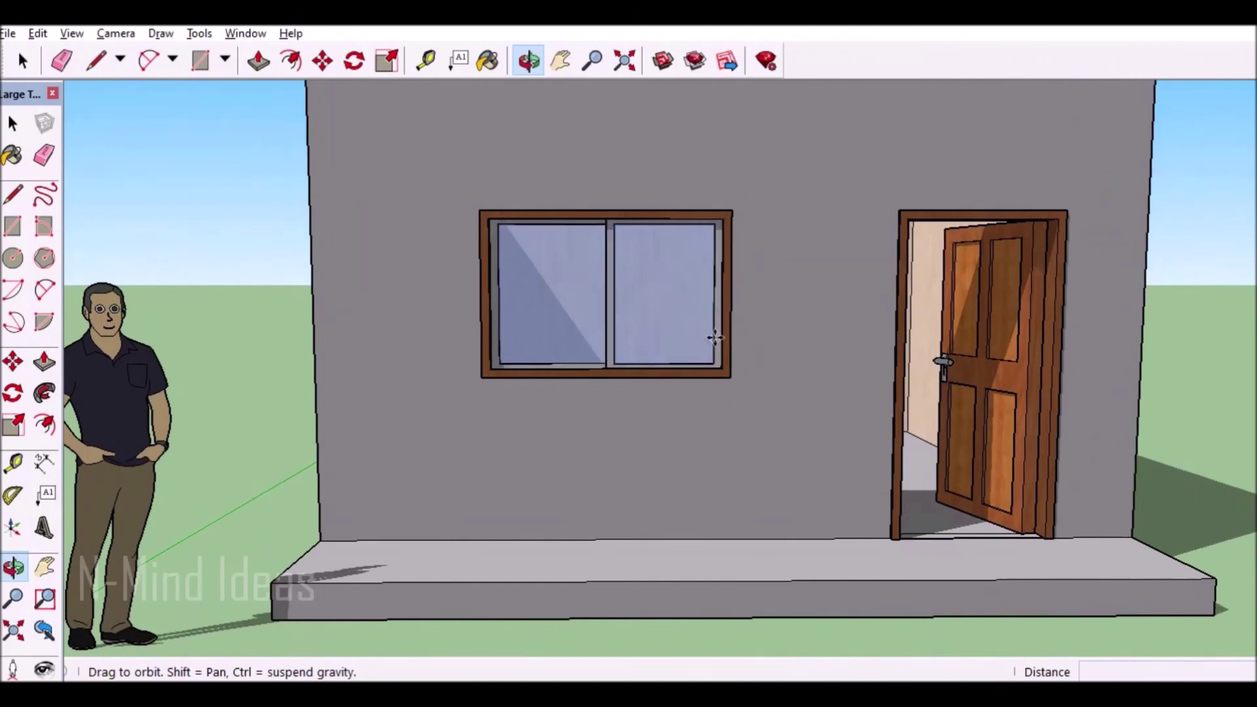
drag(688, 387, 688, 396)
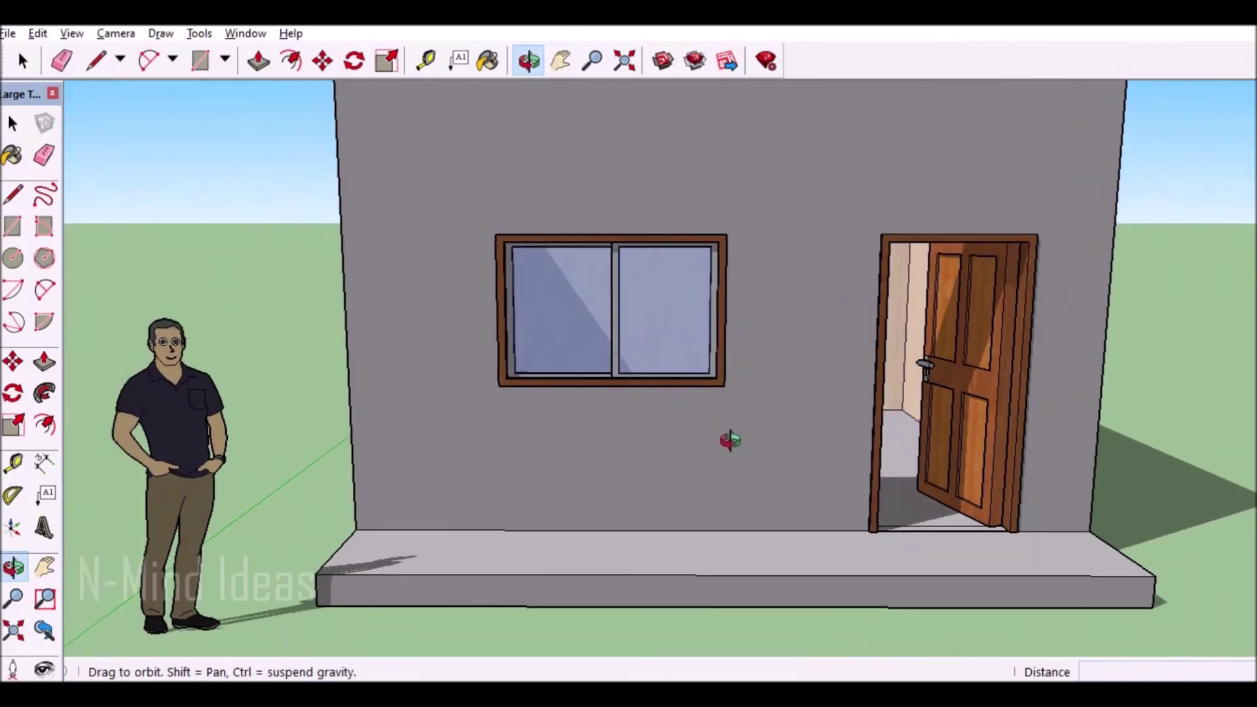
scroll(725, 425, down, 2)
scroll(723, 417, down, 3)
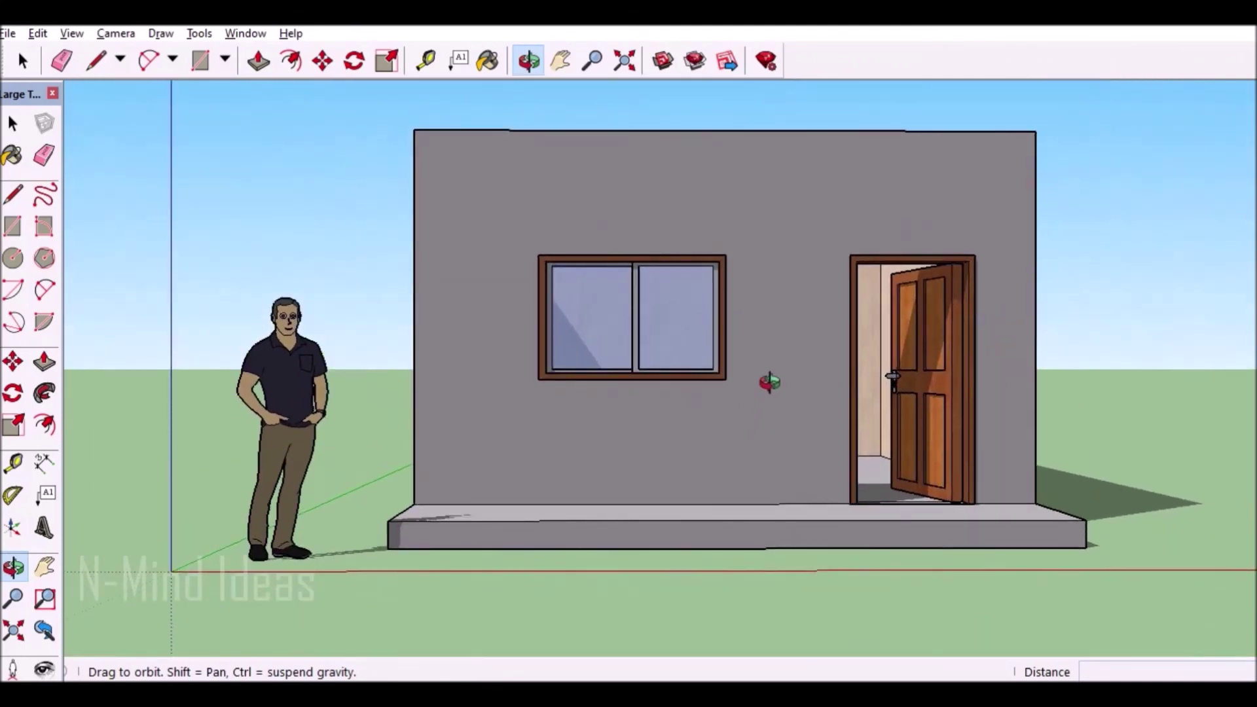